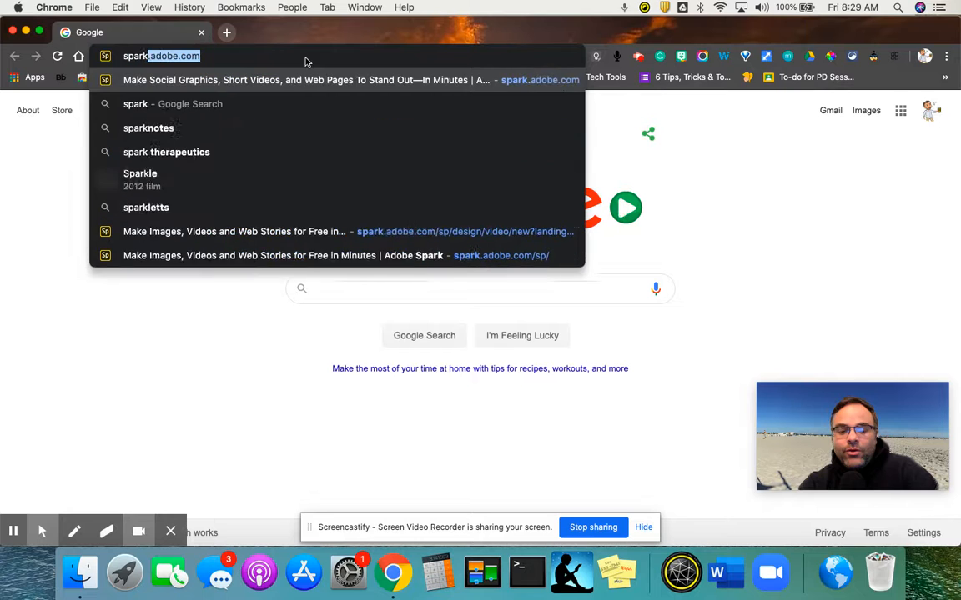
# Go to spark.adobe.com and open the Adobe Spark sign-in options
pyautogui.press('Return')
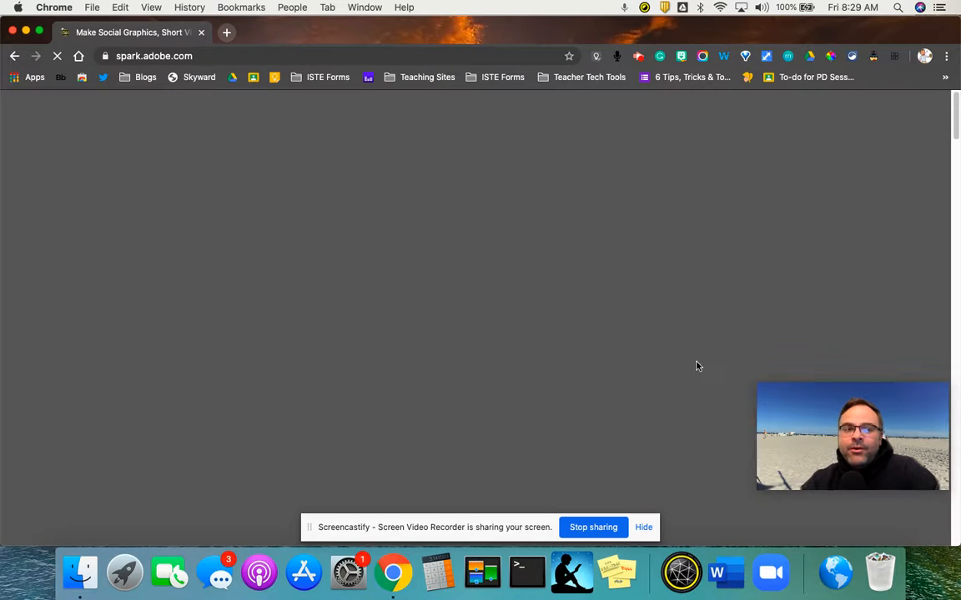
pyautogui.moveTo(842, 406); pyautogui.dragTo(838, 157)
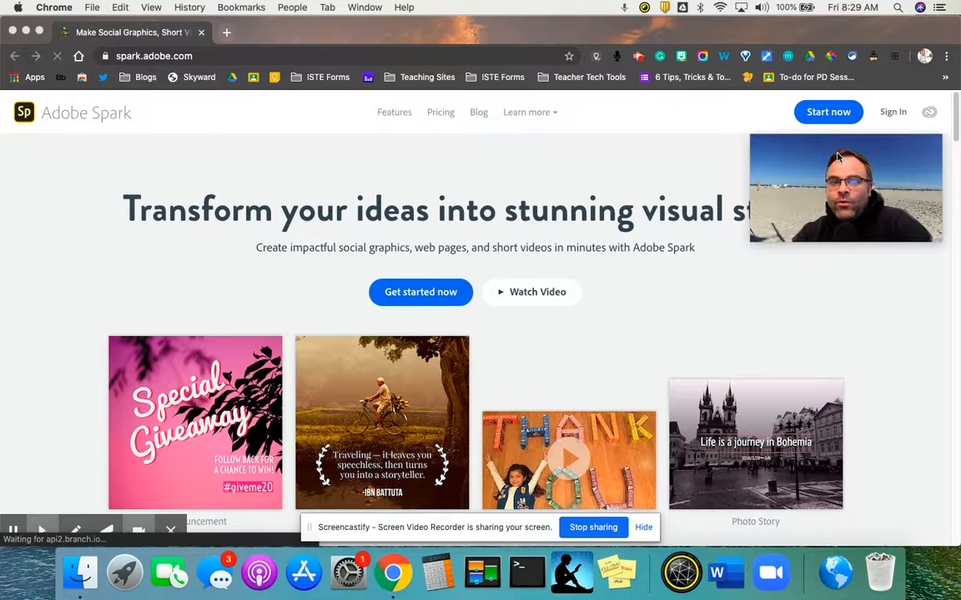
pyautogui.click(876, 113)
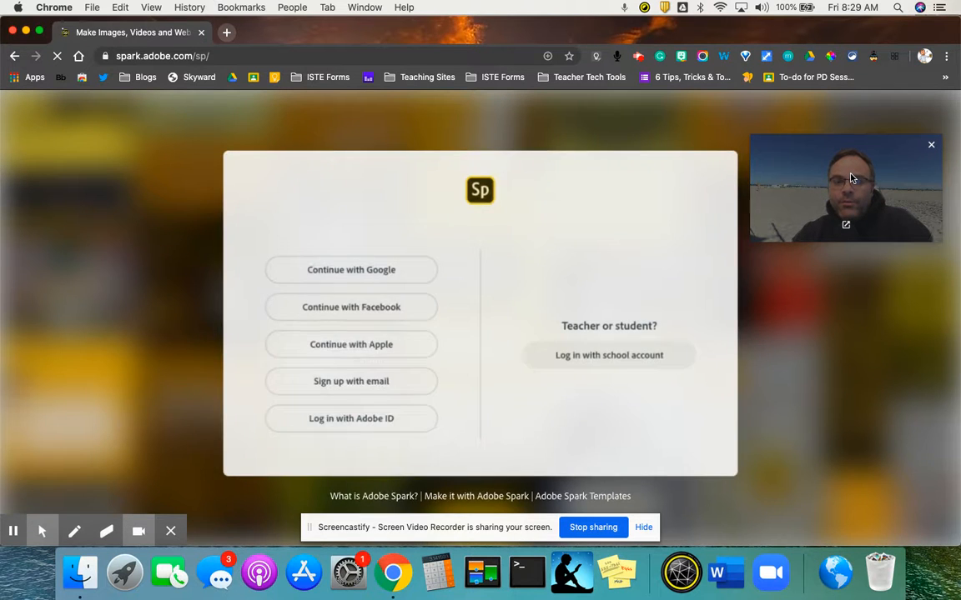
pyautogui.moveTo(850, 178); pyautogui.dragTo(603, 249)
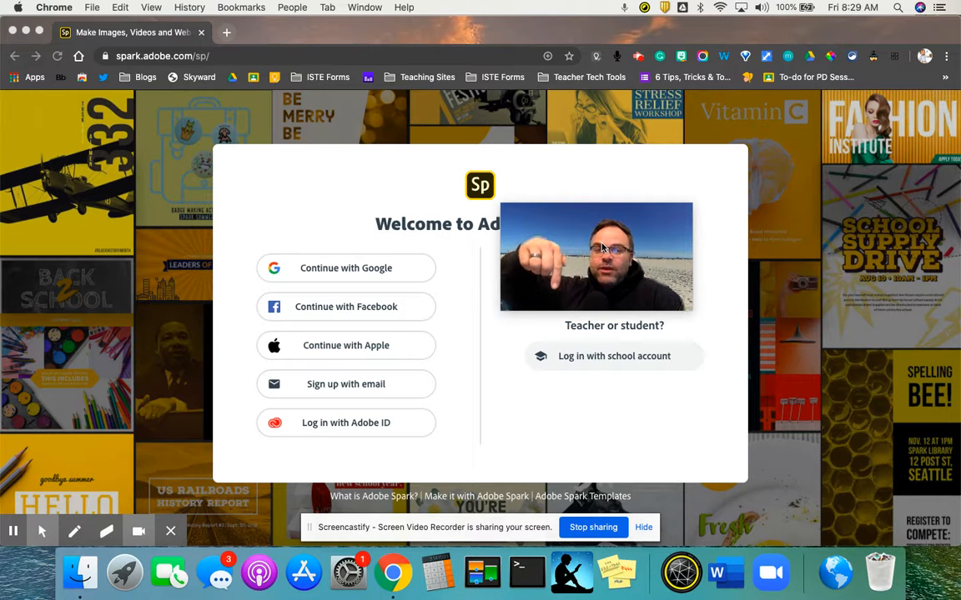
# Log in with the school account by continuing with Google and choosing the Enterprise ID company or school account
pyautogui.click(626, 360)
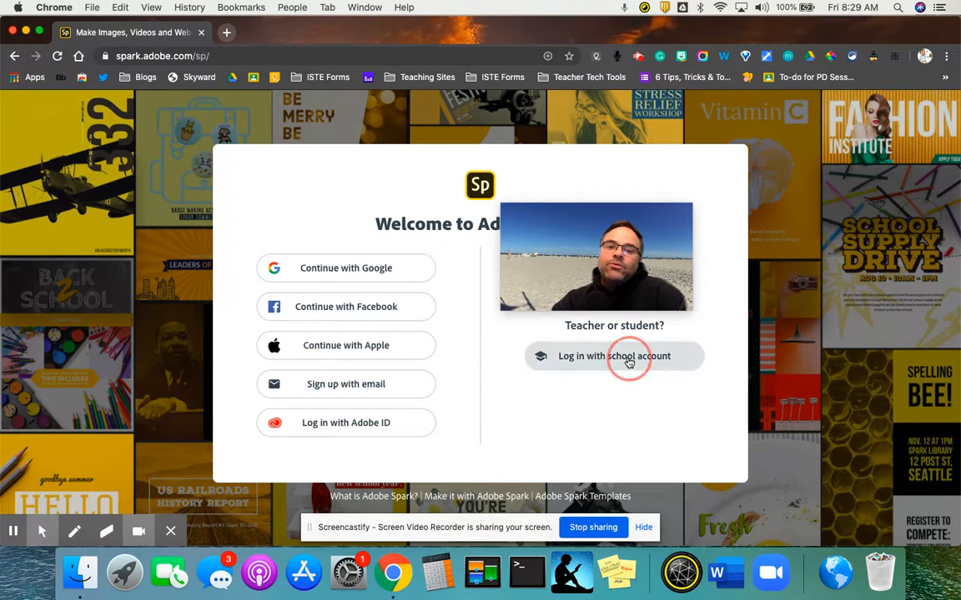
pyautogui.moveTo(770, 267); pyautogui.dragTo(823, 355)
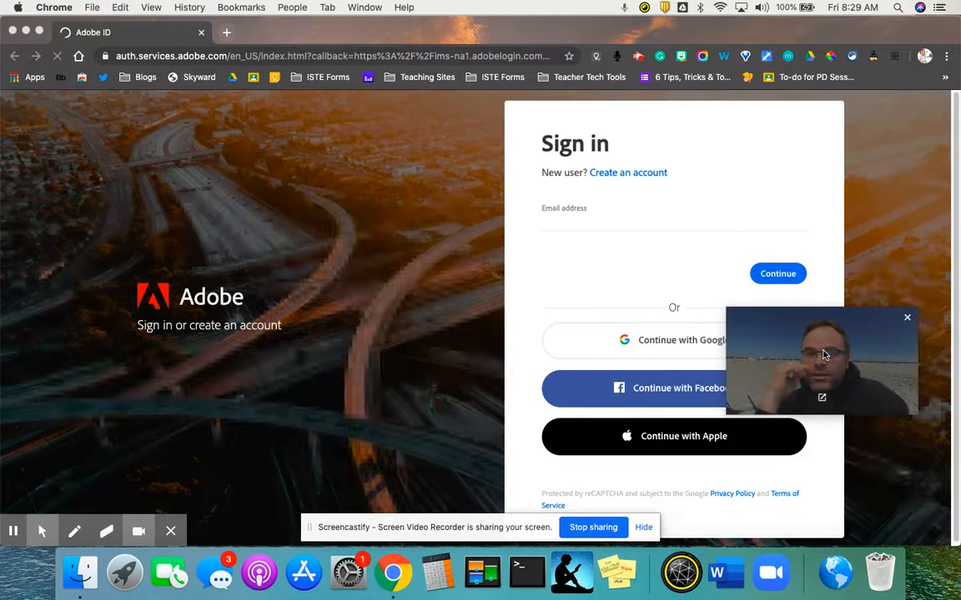
pyautogui.moveTo(824, 355); pyautogui.dragTo(403, 320)
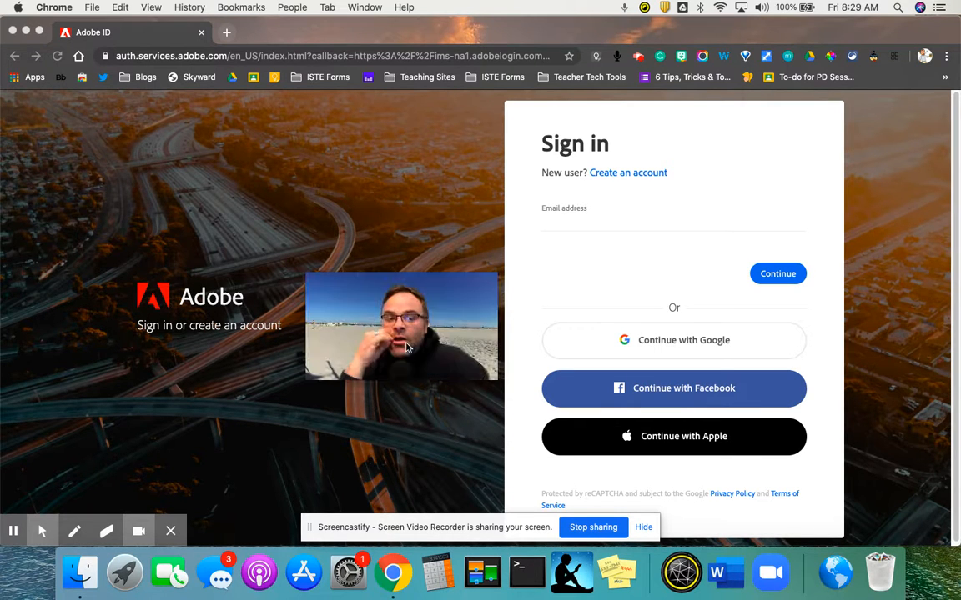
pyautogui.click(669, 343)
pyautogui.moveTo(450, 328); pyautogui.dragTo(313, 326)
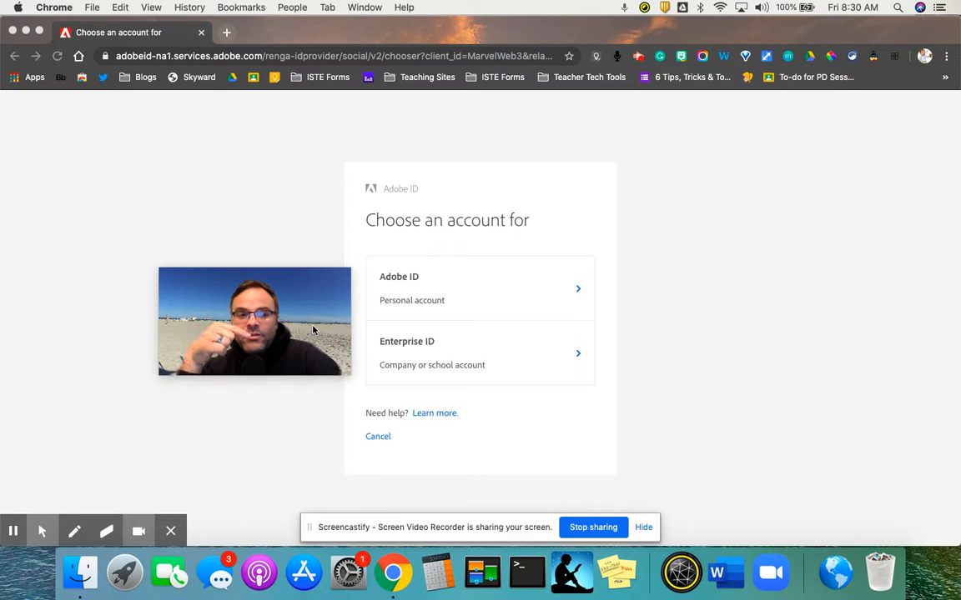
pyautogui.click(449, 357)
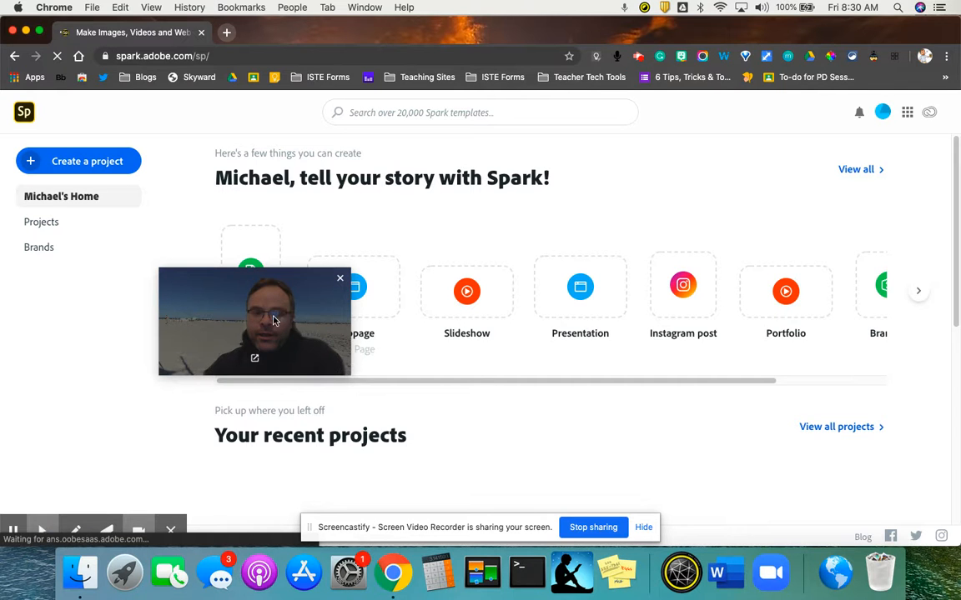
# Show the profile menu with the account, help and settings options
pyautogui.moveTo(274, 320); pyautogui.dragTo(891, 191)
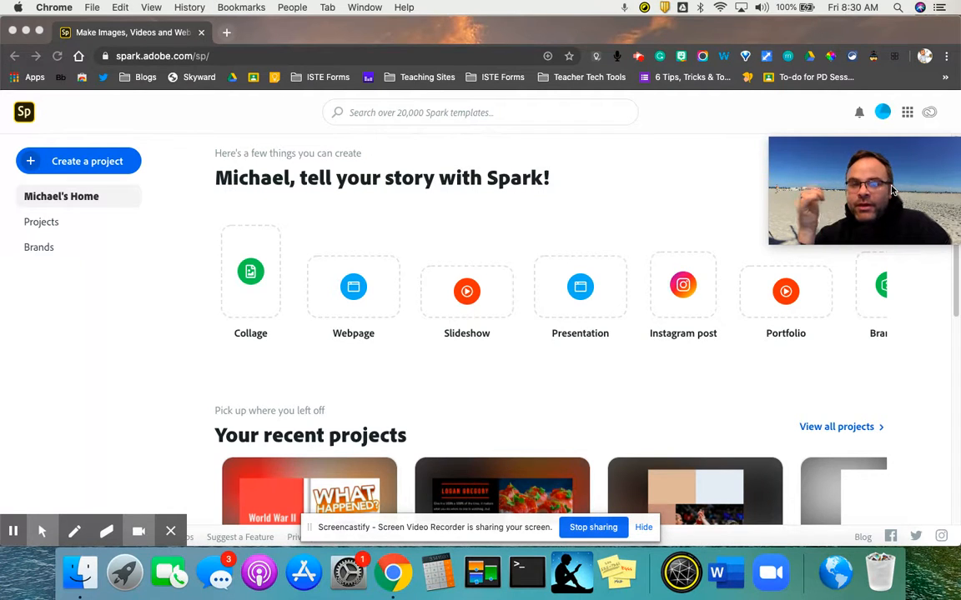
pyautogui.click(884, 114)
pyautogui.moveTo(886, 178); pyautogui.dragTo(631, 158)
pyautogui.click(882, 112)
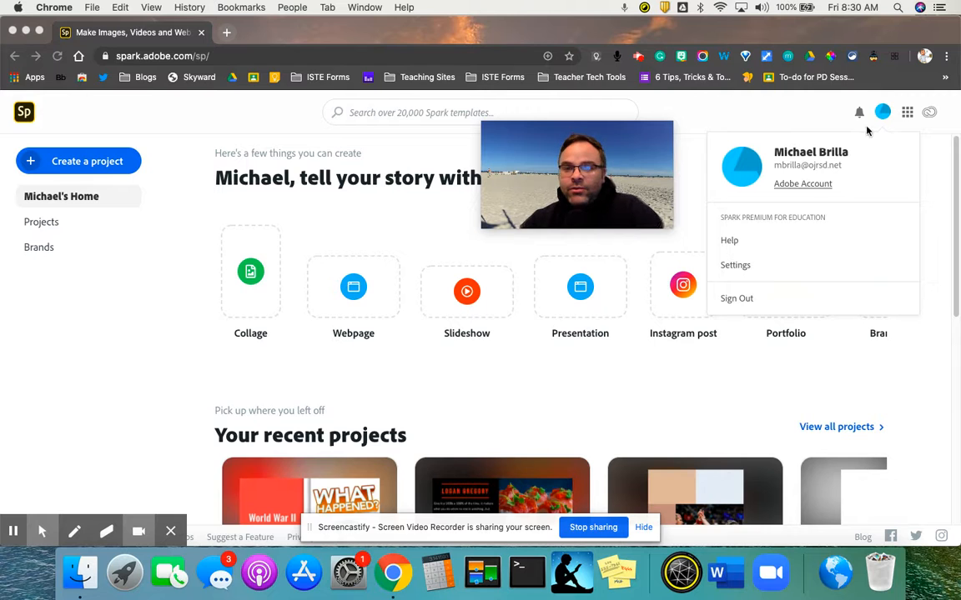
# Show the list of Adobe web apps and services available to the account
pyautogui.click(907, 118)
pyautogui.click(908, 112)
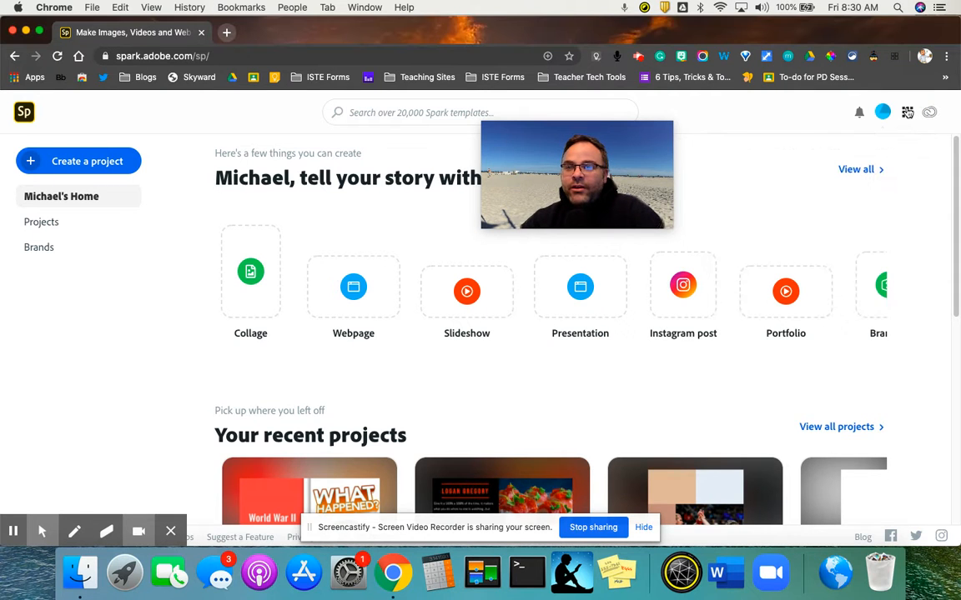
pyautogui.click(907, 112)
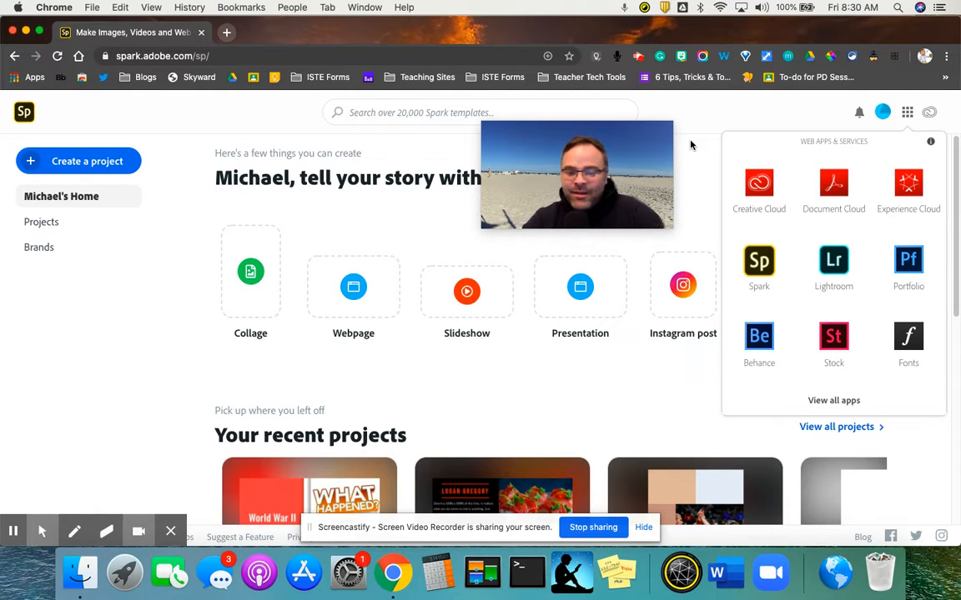
pyautogui.moveTo(660, 176); pyautogui.dragTo(715, 170)
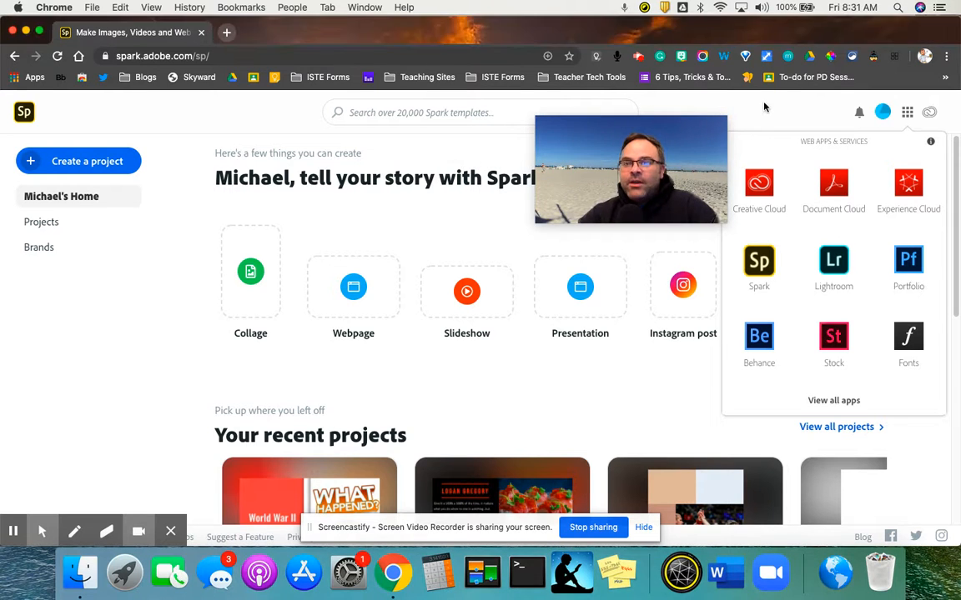
pyautogui.moveTo(656, 179); pyautogui.dragTo(323, 172)
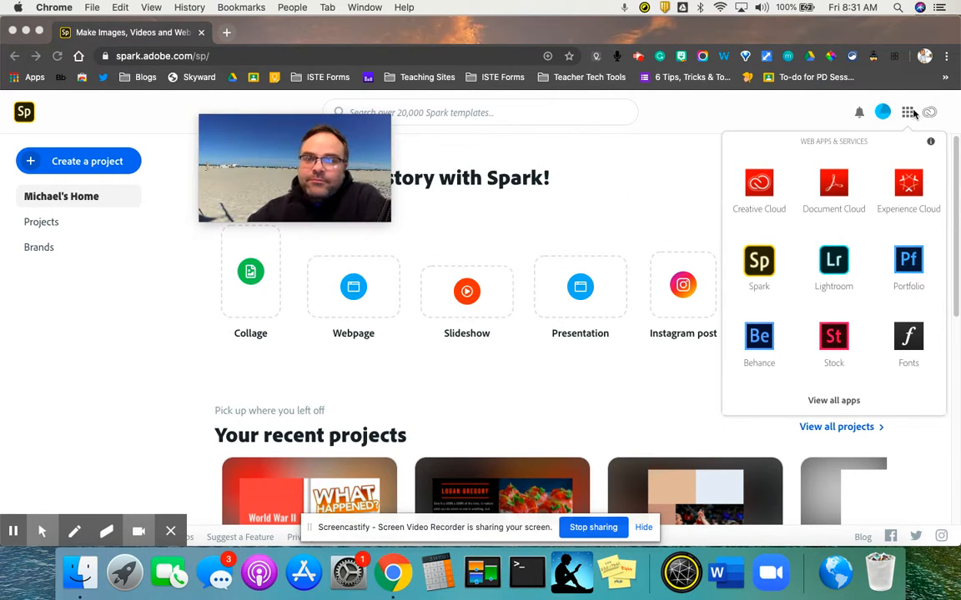
pyautogui.click(847, 136)
pyautogui.moveTo(204, 167)
pyautogui.mouseDown()
pyautogui.moveTo(184, 162)
pyautogui.moveTo(163, 176)
pyautogui.moveTo(187, 175)
pyautogui.mouseUp()
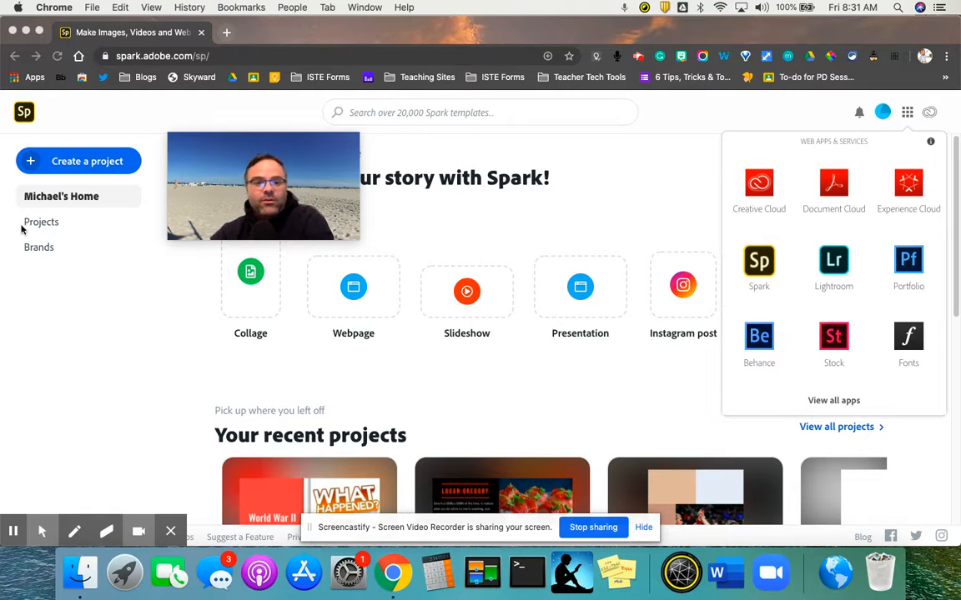
# Look through the project types offered for creating a new project, and close the list
pyautogui.click(87, 169)
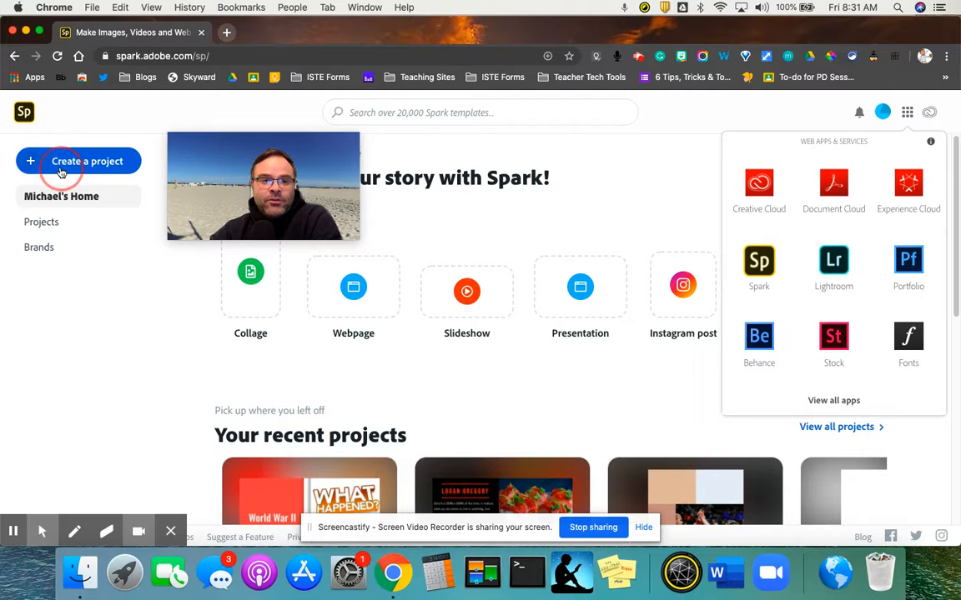
pyautogui.click(60, 171)
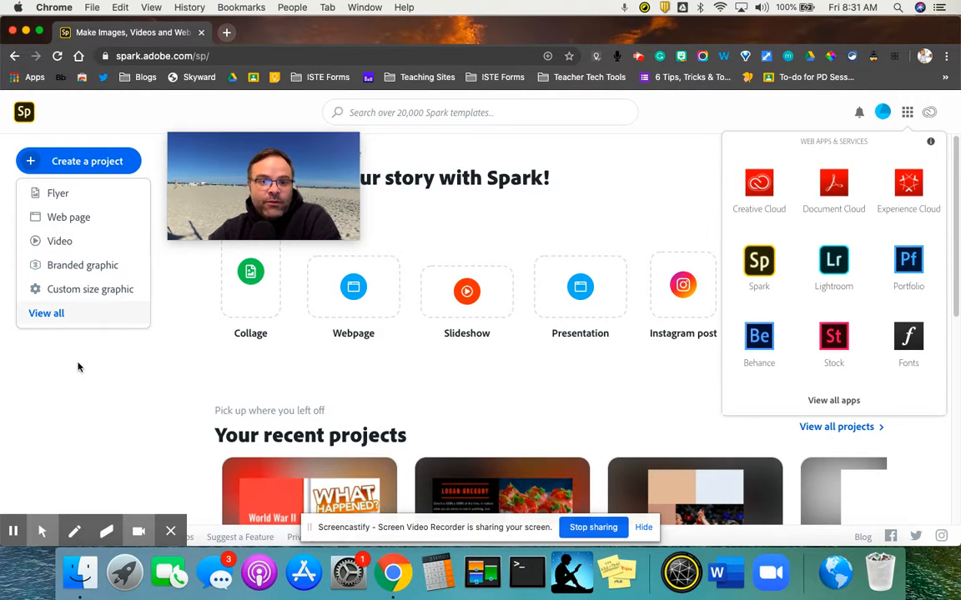
pyautogui.click(75, 337)
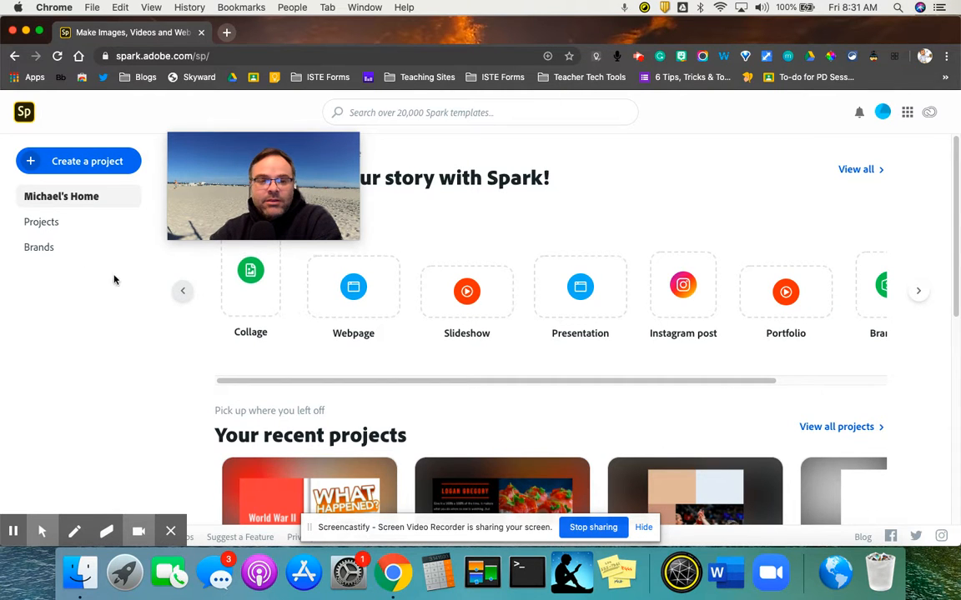
# View the saved projects on the Projects page and return to the home page
pyautogui.click(42, 222)
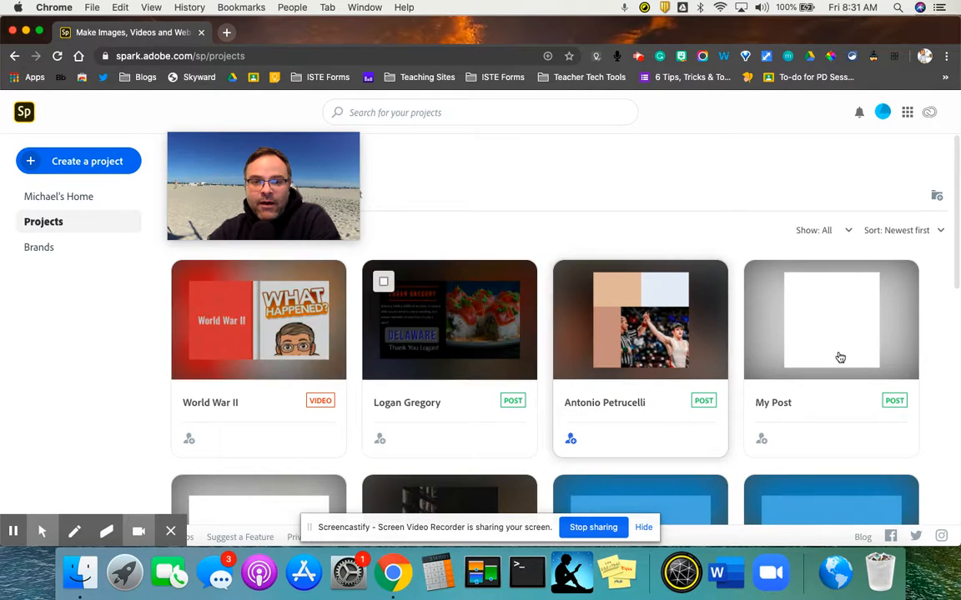
pyautogui.moveTo(180, 211); pyautogui.dragTo(173, 304)
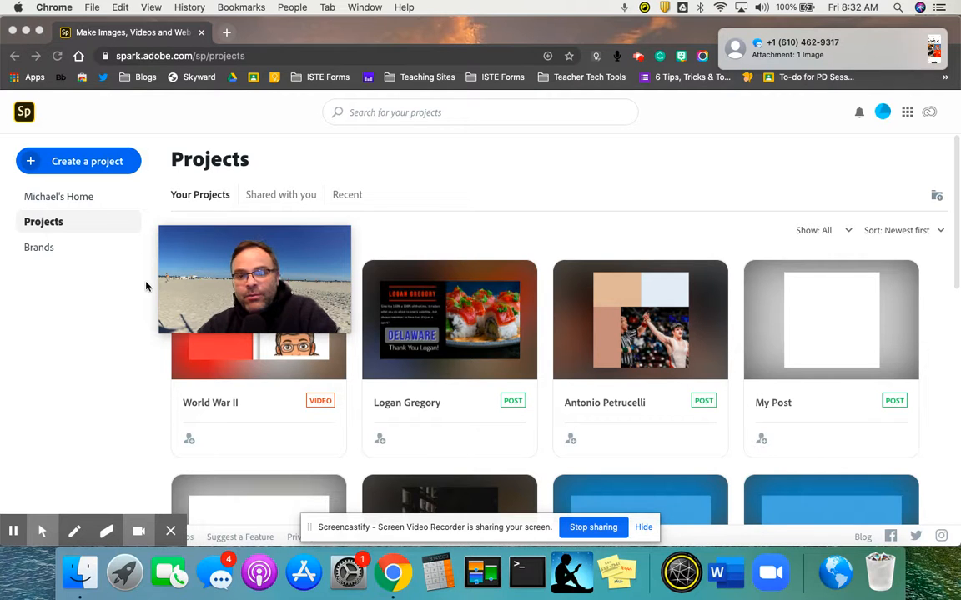
pyautogui.click(25, 113)
pyautogui.click(57, 199)
pyautogui.moveTo(217, 267); pyautogui.dragTo(514, 154)
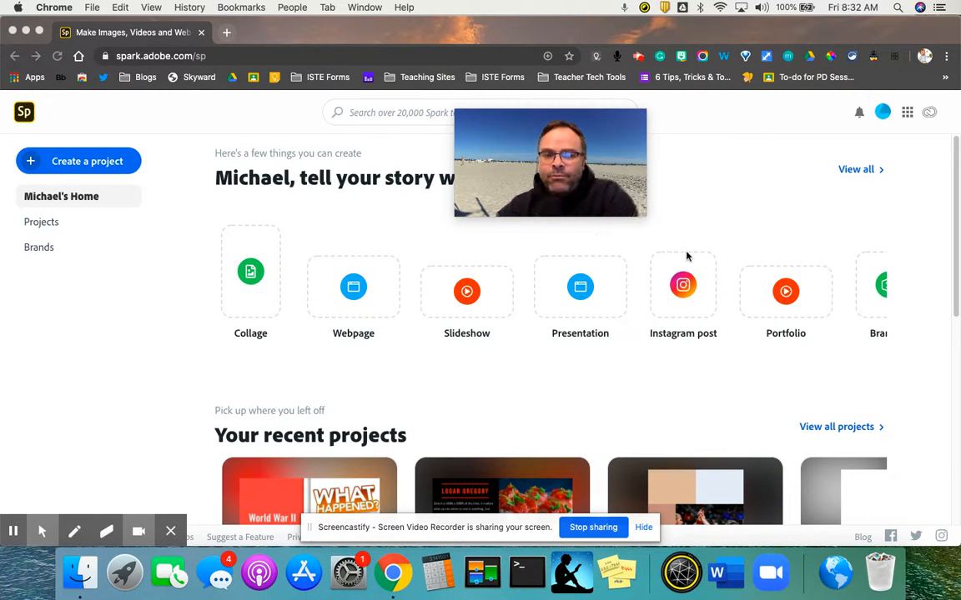
# Browse the suggested project types on the home page and start a blank Instagram post
pyautogui.moveTo(551, 175)
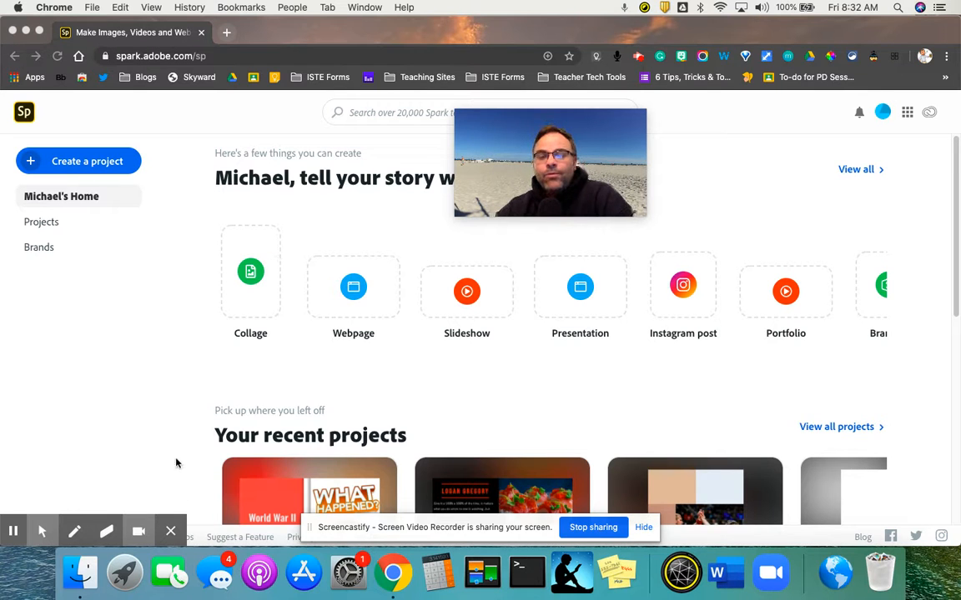
pyautogui.moveTo(492, 177)
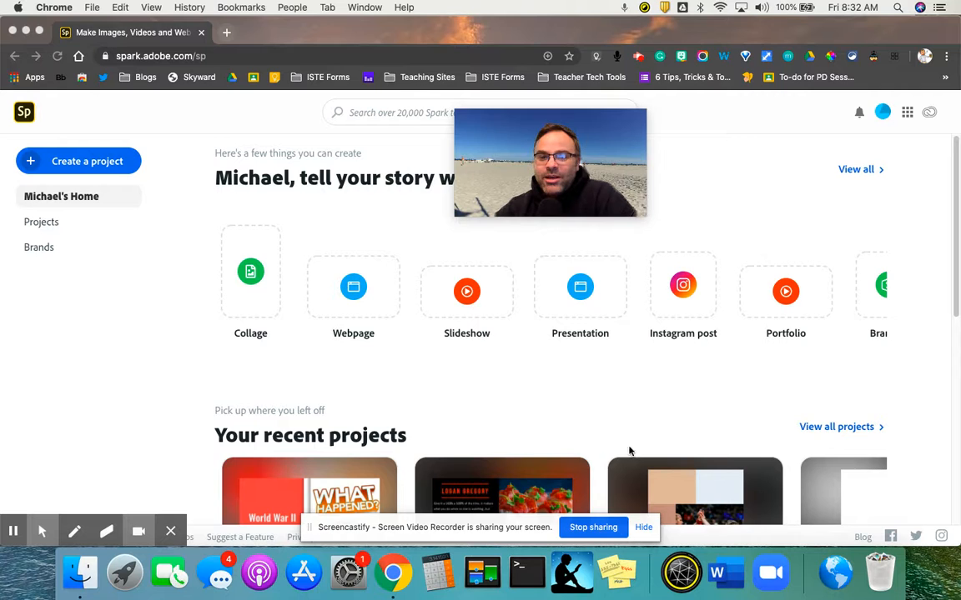
pyautogui.click(767, 234)
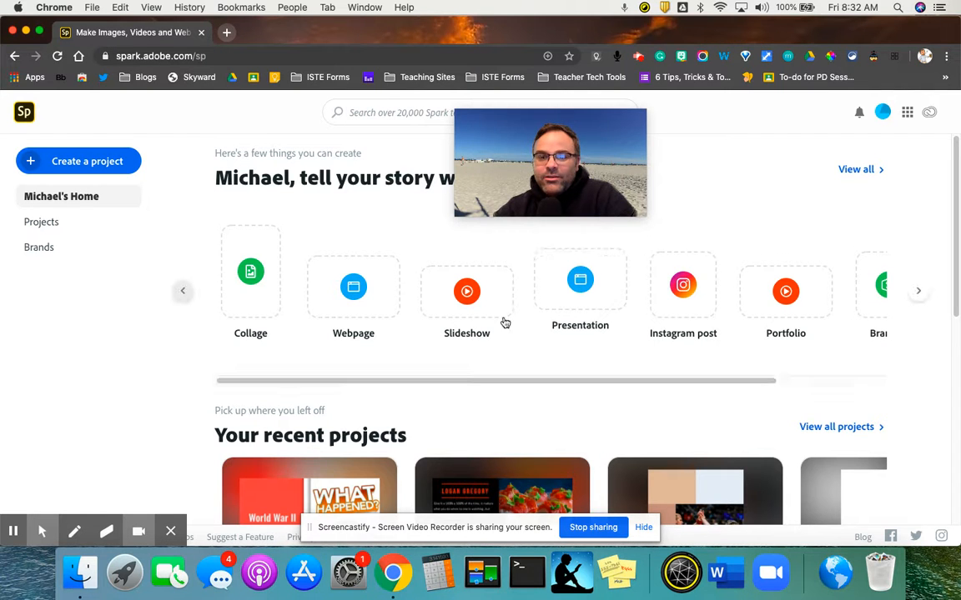
pyautogui.moveTo(464, 385); pyautogui.dragTo(620, 385)
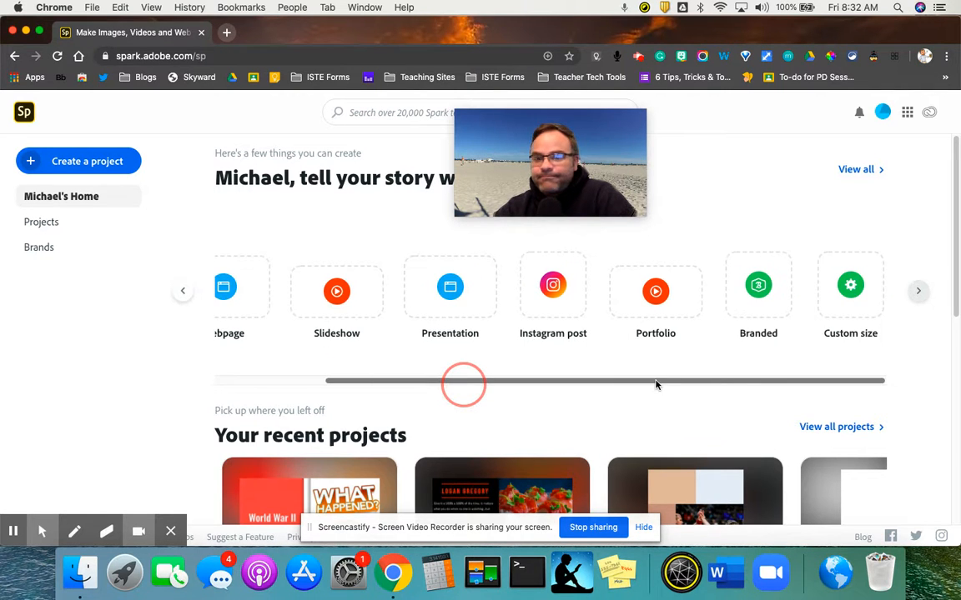
pyautogui.moveTo(554, 380); pyautogui.dragTo(652, 388)
pyautogui.click(536, 298)
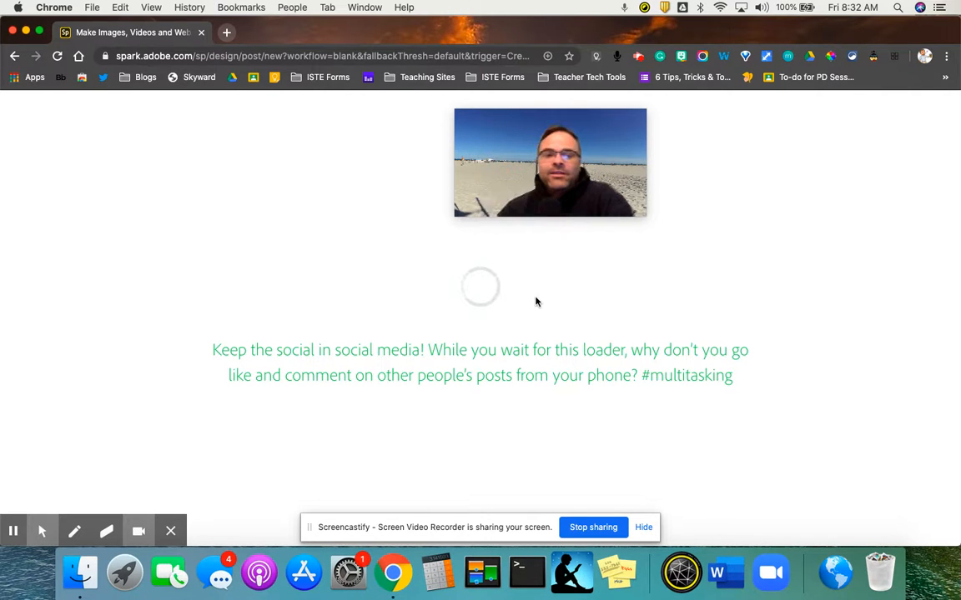
# Rename the new post as Example Post
pyautogui.moveTo(568, 173); pyautogui.dragTo(105, 235)
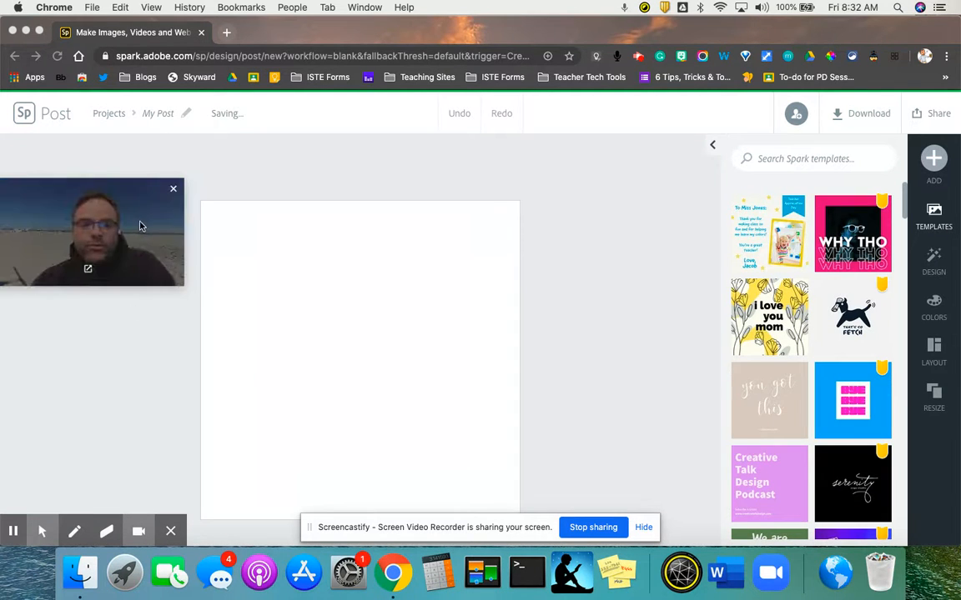
pyautogui.moveTo(146, 226); pyautogui.dragTo(185, 238)
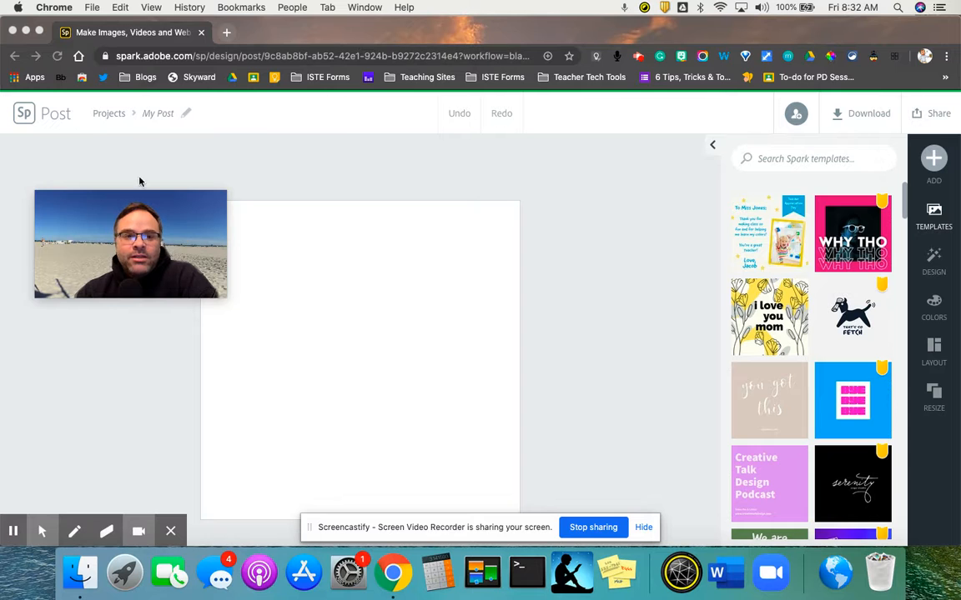
pyautogui.click(182, 111)
pyautogui.write('Example Post')
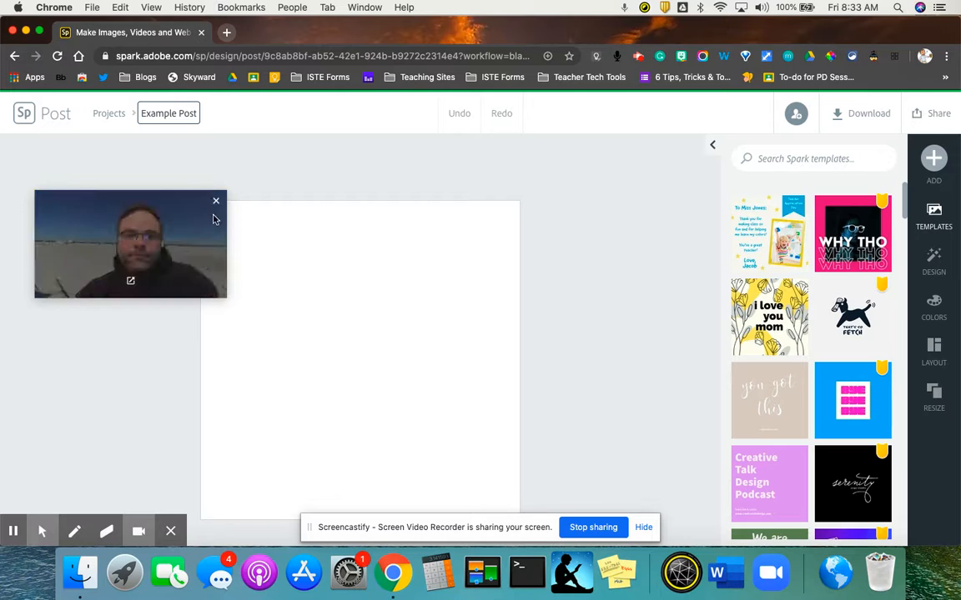
pyautogui.click(273, 162)
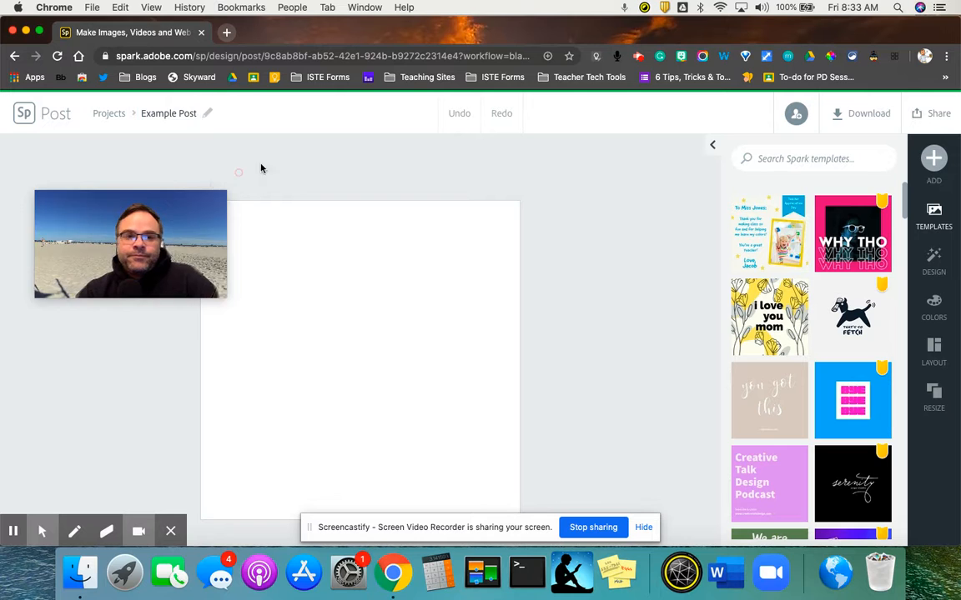
# Show the download formats for the post and its publish and invite sharing options
pyautogui.moveTo(131, 175); pyautogui.dragTo(844, 172)
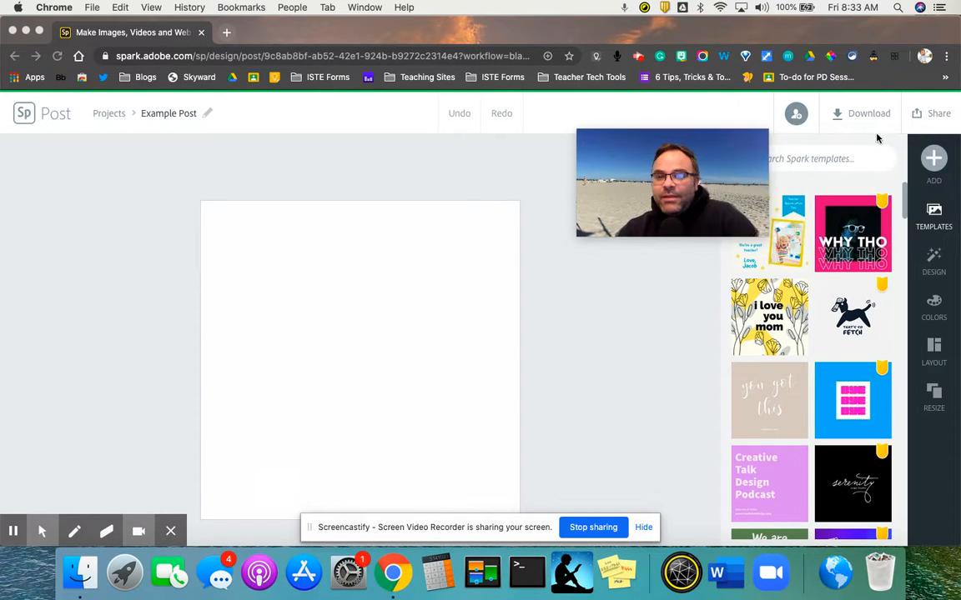
pyautogui.click(854, 116)
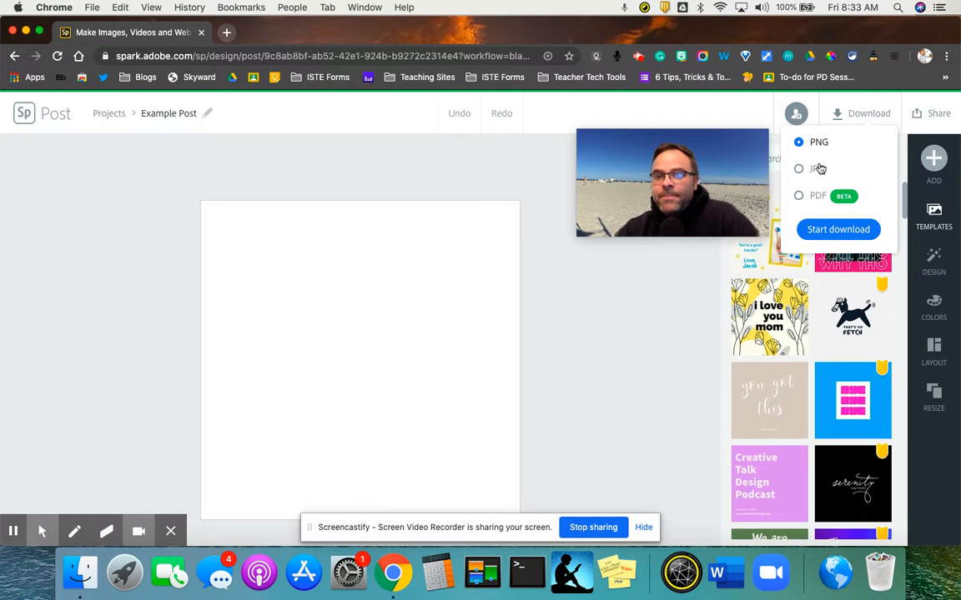
pyautogui.click(928, 117)
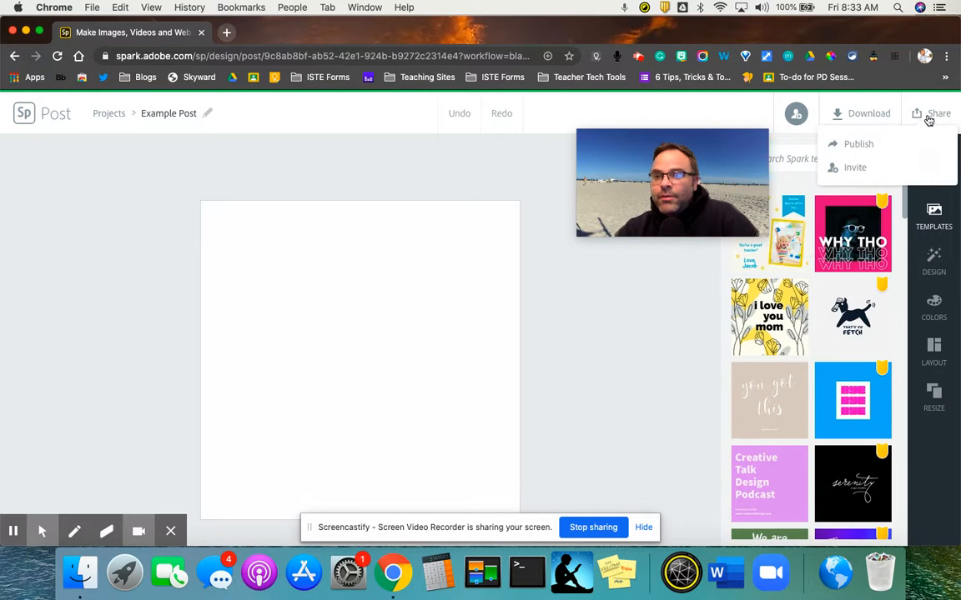
pyautogui.moveTo(744, 165); pyautogui.dragTo(596, 201)
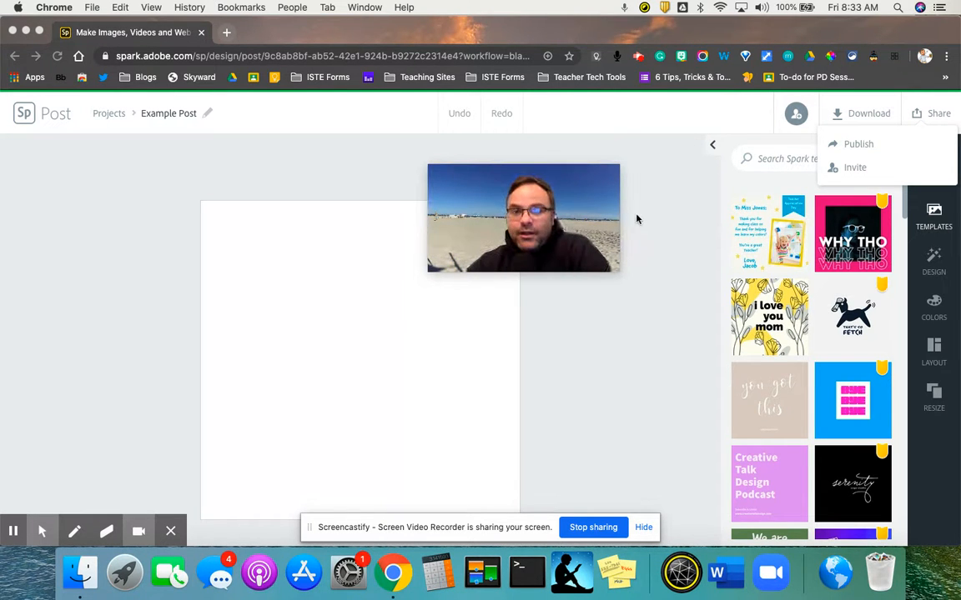
# Close the share options of Example Post
pyautogui.click(656, 218)
pyautogui.moveTo(556, 199); pyautogui.dragTo(598, 177)
pyautogui.click(940, 110)
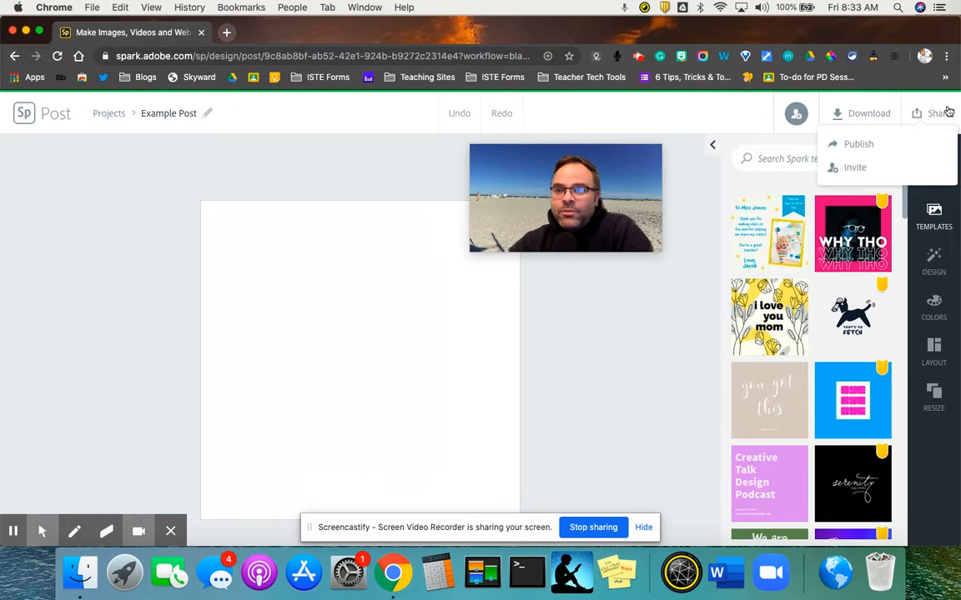
pyautogui.moveTo(589, 187); pyautogui.dragTo(651, 291)
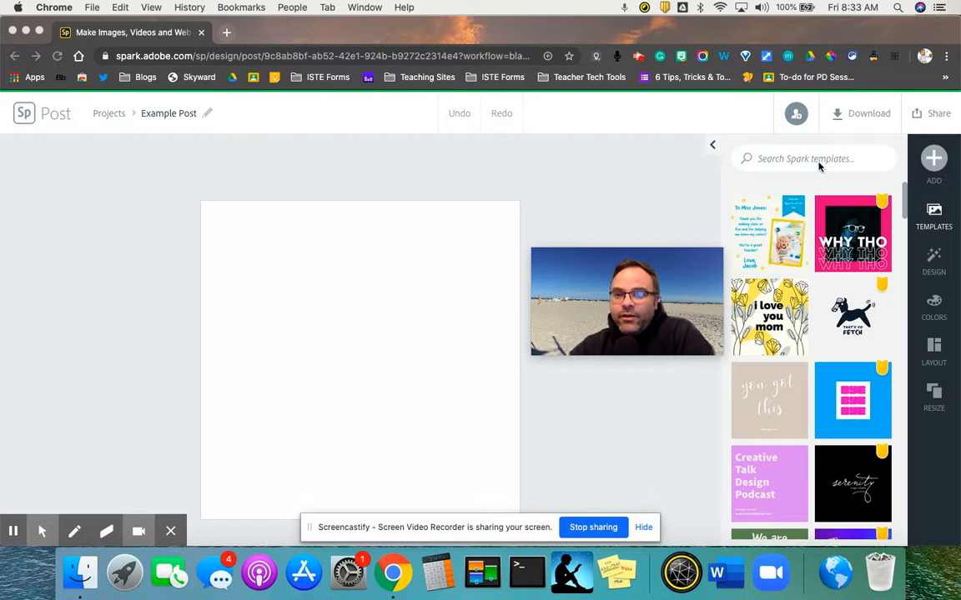
# Find the Burger Bros. template among the Spark templates and create a project from it
pyautogui.click(901, 210)
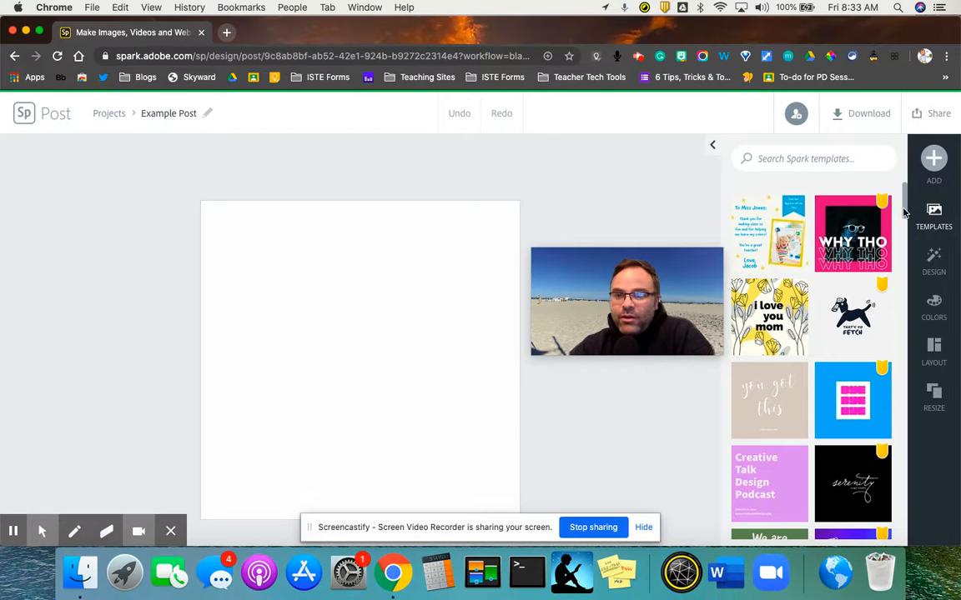
pyautogui.moveTo(904, 207); pyautogui.dragTo(896, 296)
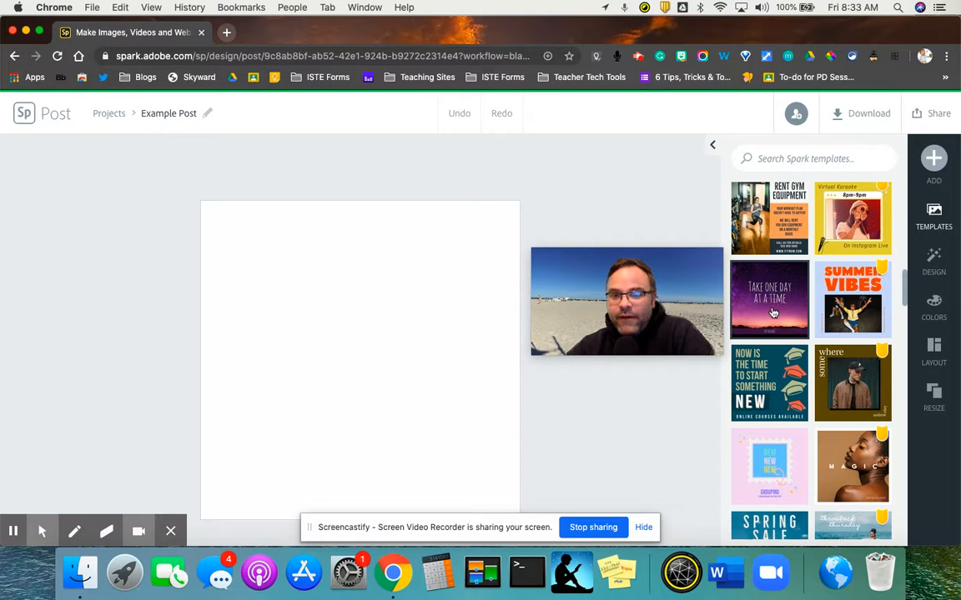
pyautogui.click(907, 296)
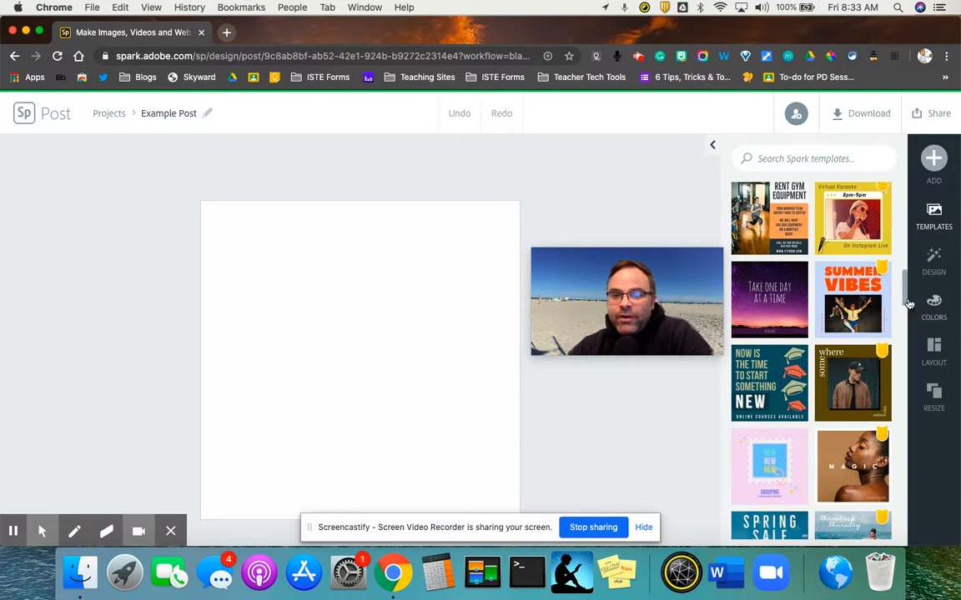
pyautogui.moveTo(907, 296); pyautogui.dragTo(900, 461)
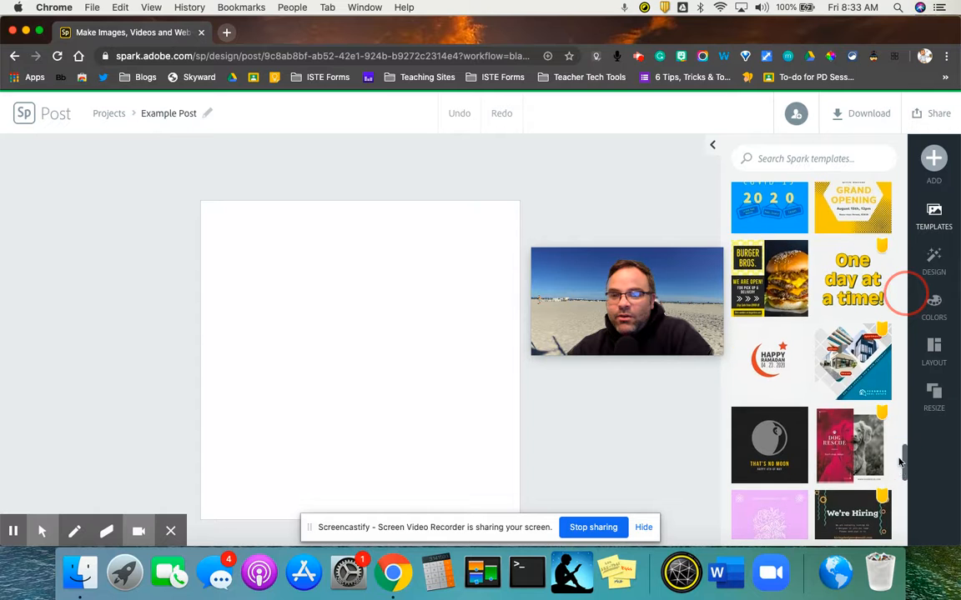
pyautogui.click(768, 291)
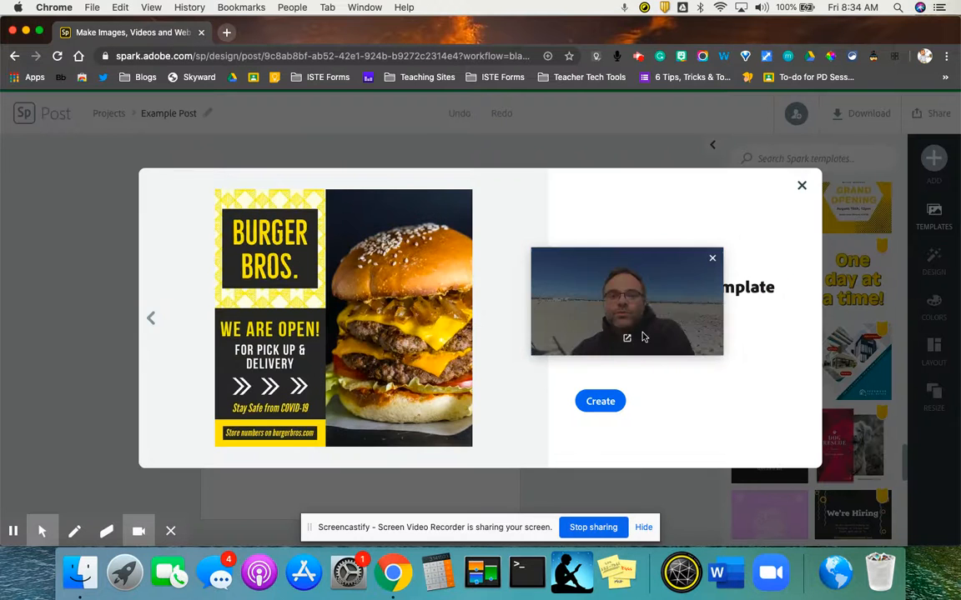
pyautogui.moveTo(649, 276); pyautogui.dragTo(673, 158)
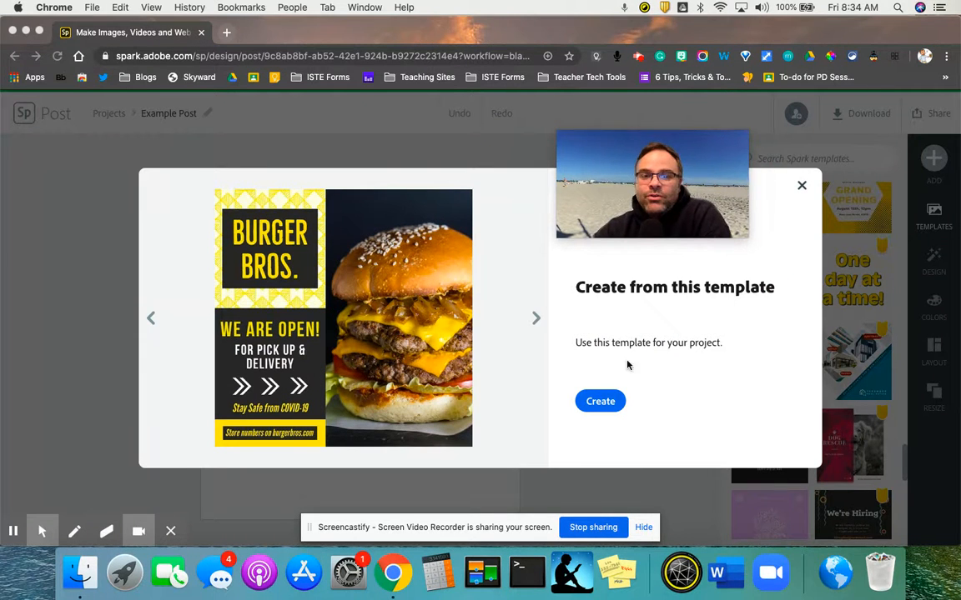
pyautogui.click(586, 404)
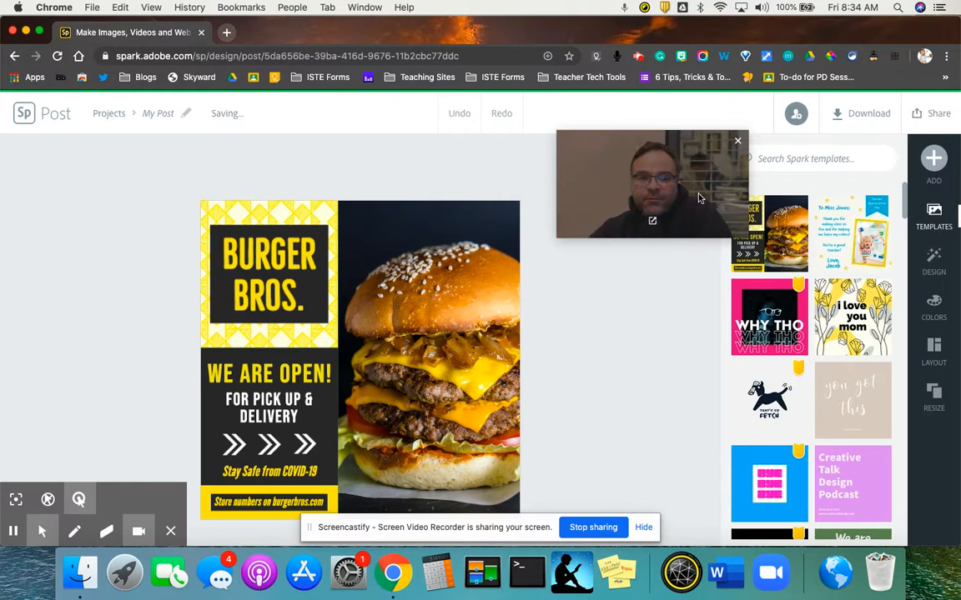
pyautogui.moveTo(697, 192); pyautogui.dragTo(694, 298)
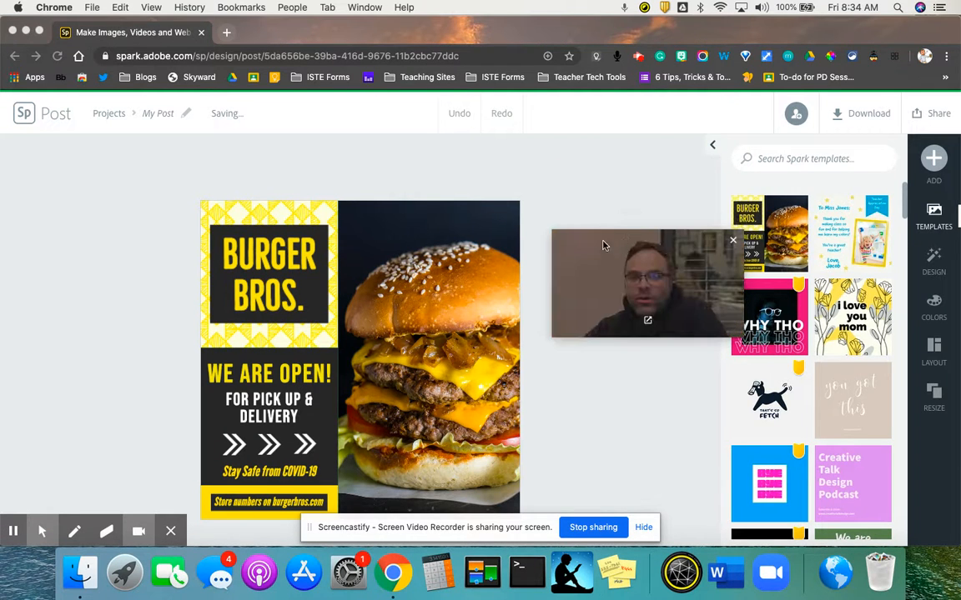
pyautogui.moveTo(595, 264); pyautogui.dragTo(744, 189)
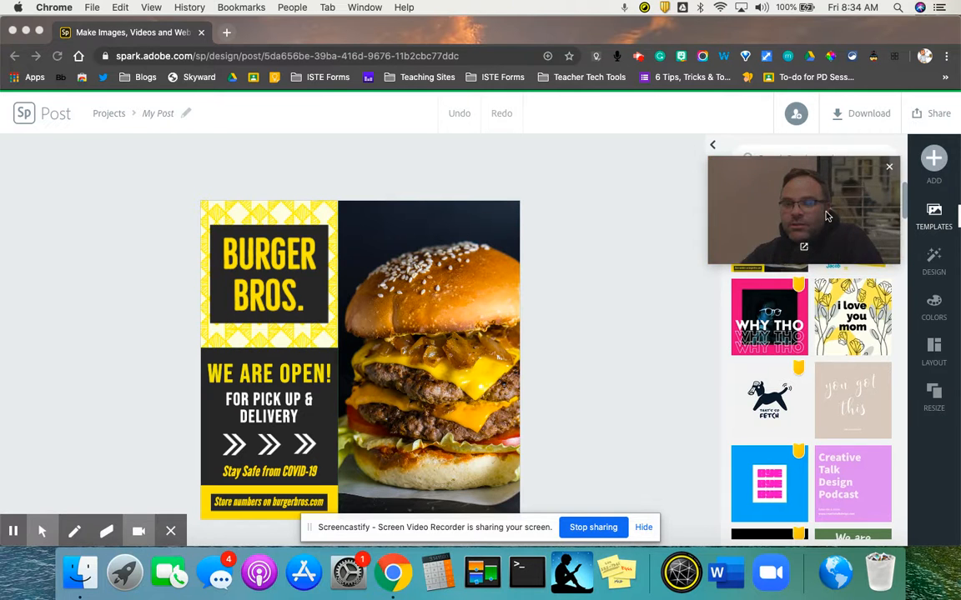
pyautogui.moveTo(827, 217); pyautogui.dragTo(726, 253)
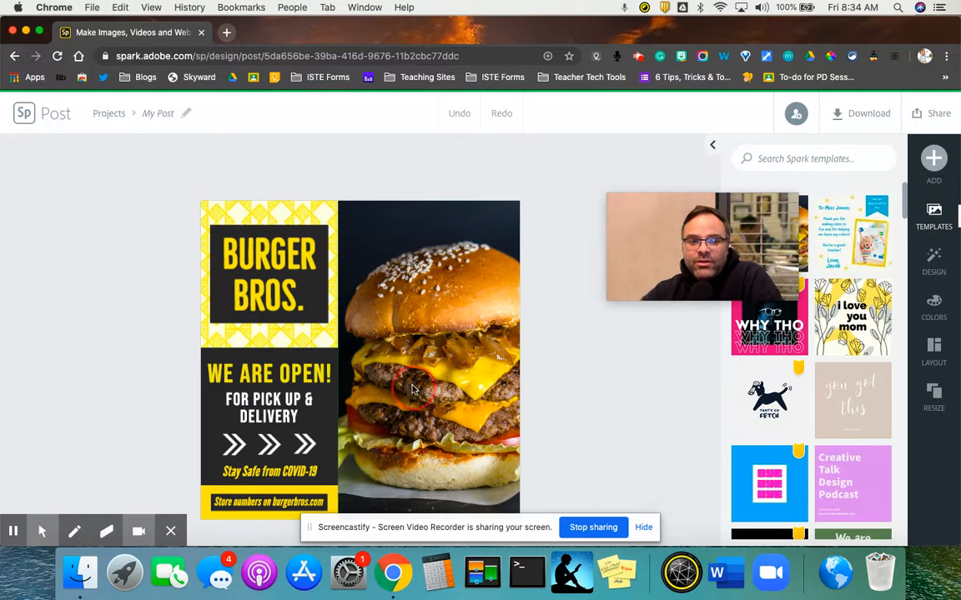
# Show the burger photo's replace option, then open the Burger Bros. title text for editing and cancel
pyautogui.click(373, 347)
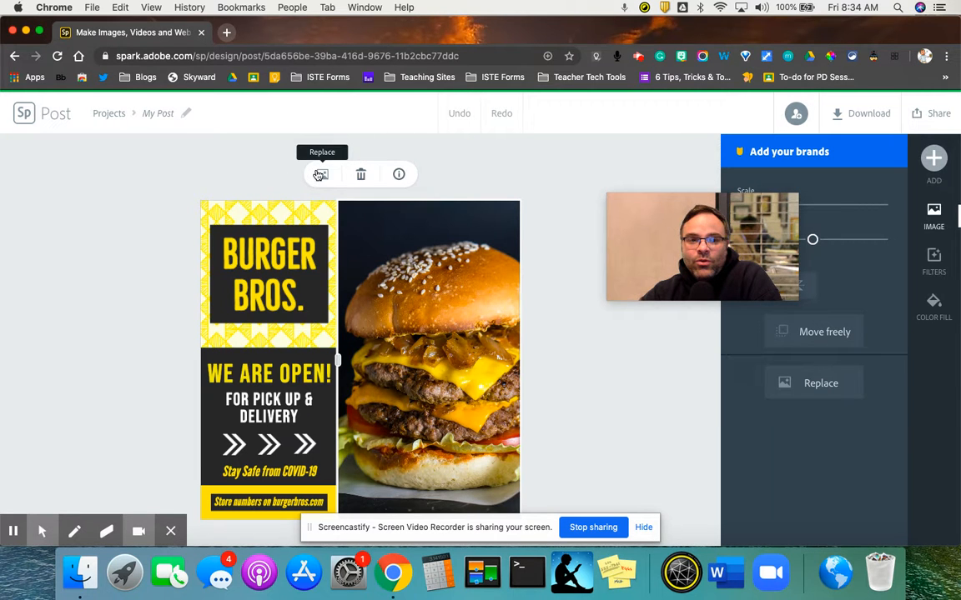
pyautogui.click(265, 271)
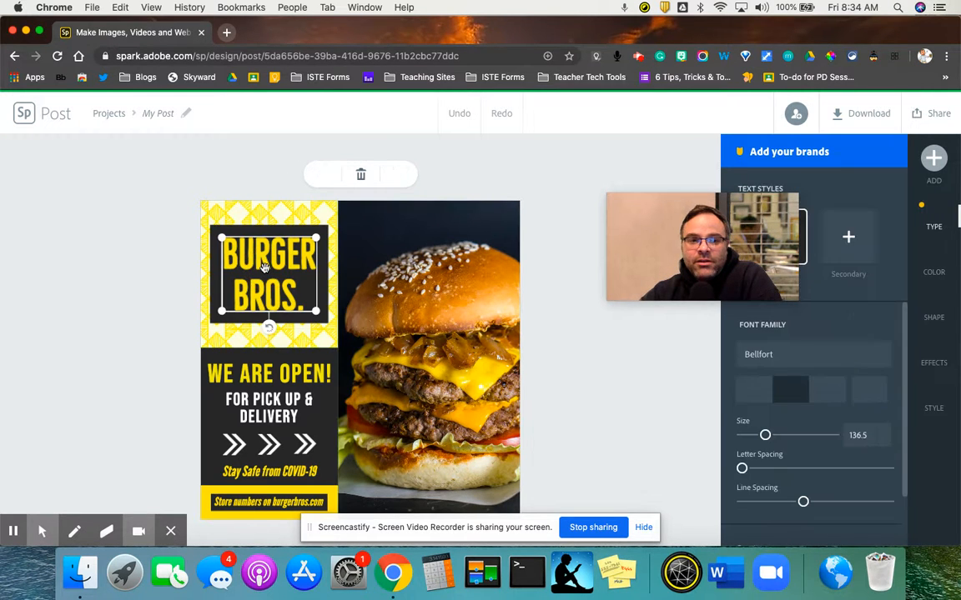
pyautogui.click(319, 174)
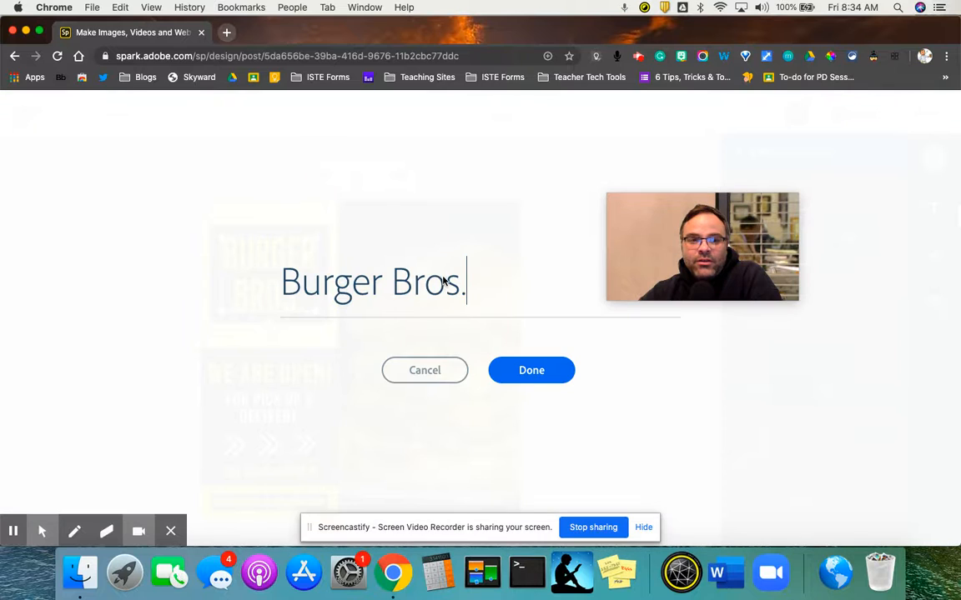
pyautogui.doubleClick(397, 279)
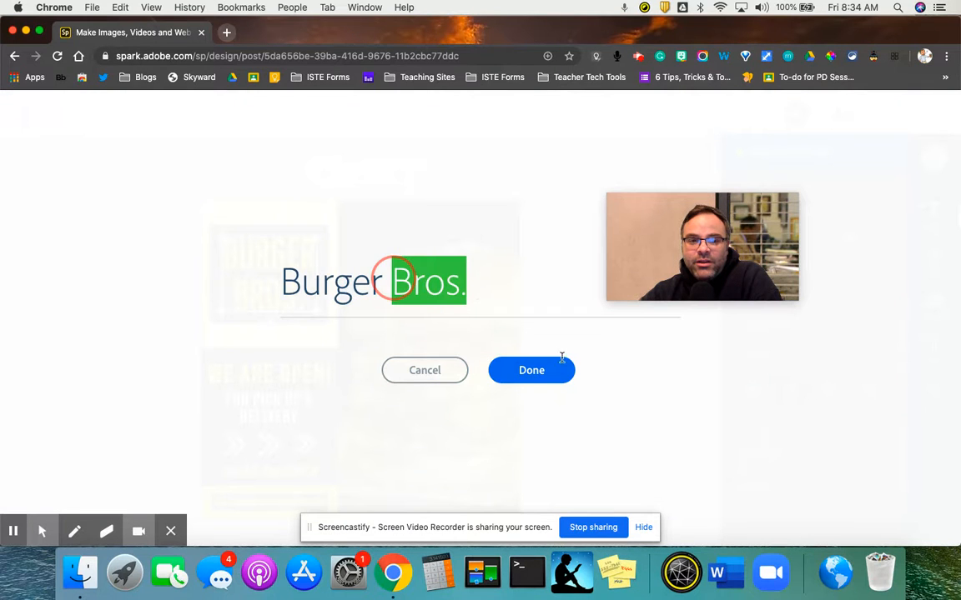
pyautogui.hotkey('shift', 'Left')
pyautogui.hotkey('shift', 'Left')
pyautogui.hotkey('shift', 'Left')
pyautogui.hotkey('shift', 'Left')
pyautogui.hotkey('shift', 'Left')
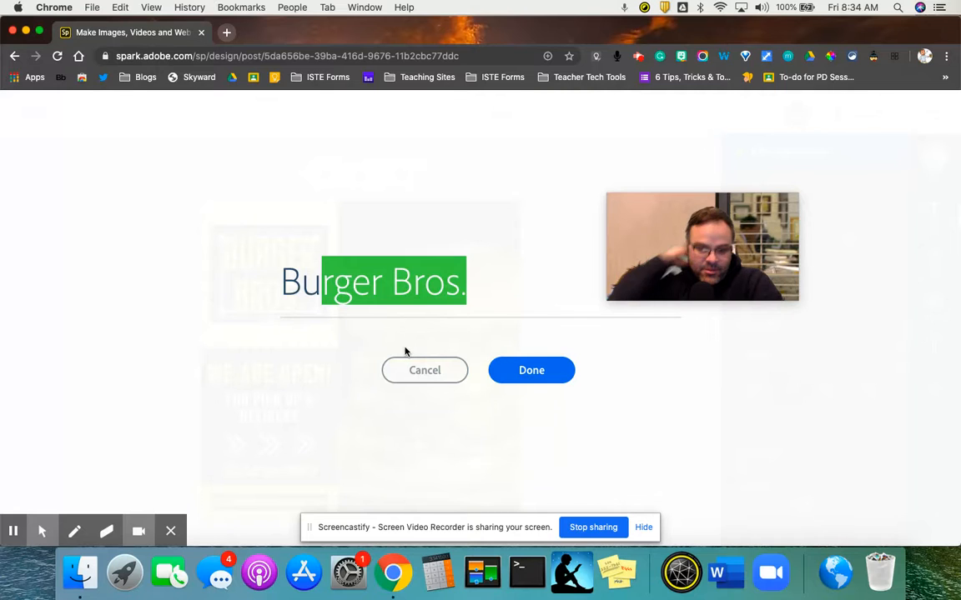
pyautogui.click(420, 380)
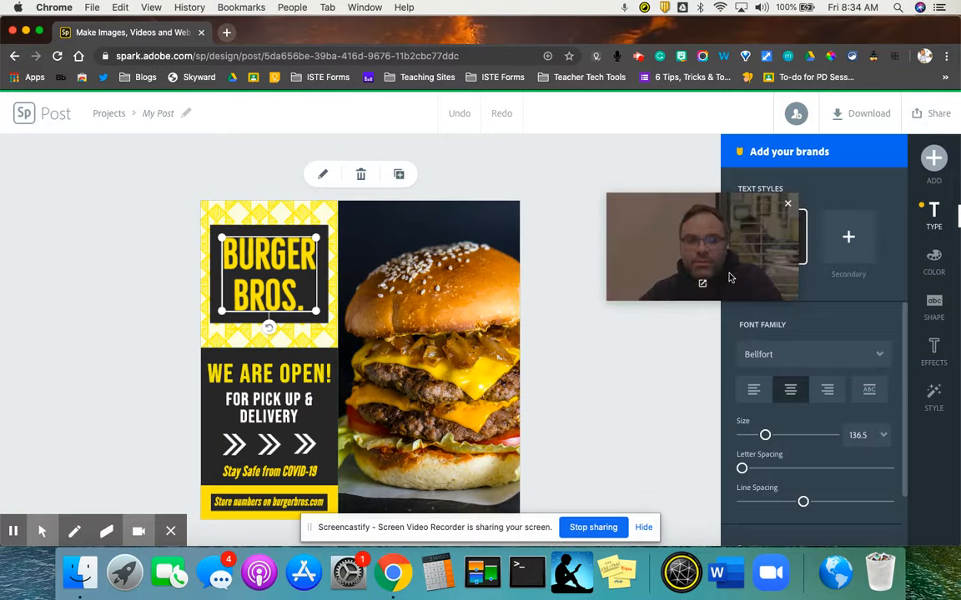
# Try wide letter spacing on the Burger Bros. title, left-align it and reduce the letter spacing
pyautogui.moveTo(686, 273); pyautogui.dragTo(608, 242)
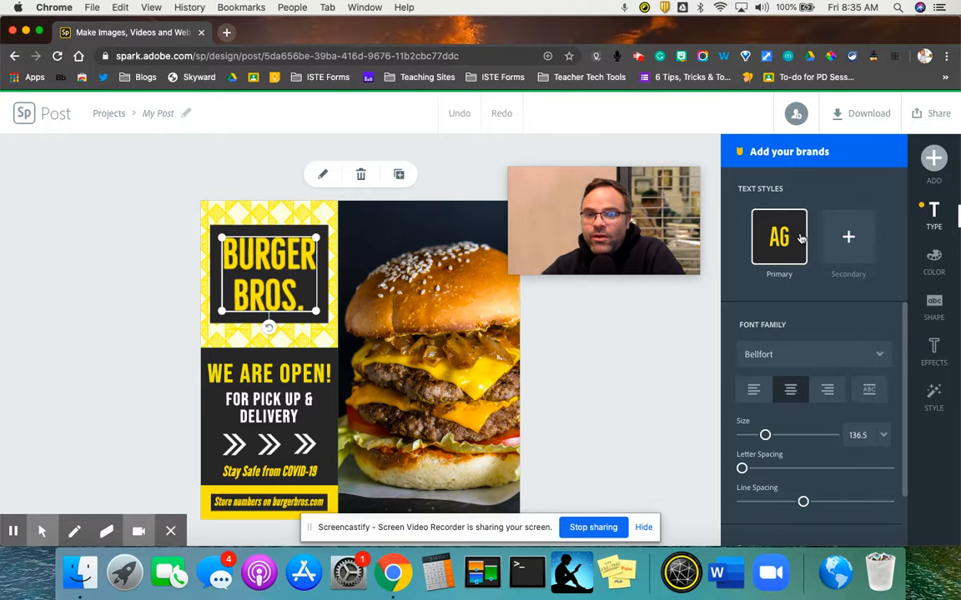
pyautogui.moveTo(659, 208); pyautogui.dragTo(671, 270)
pyautogui.scroll(-1, 873, 310)
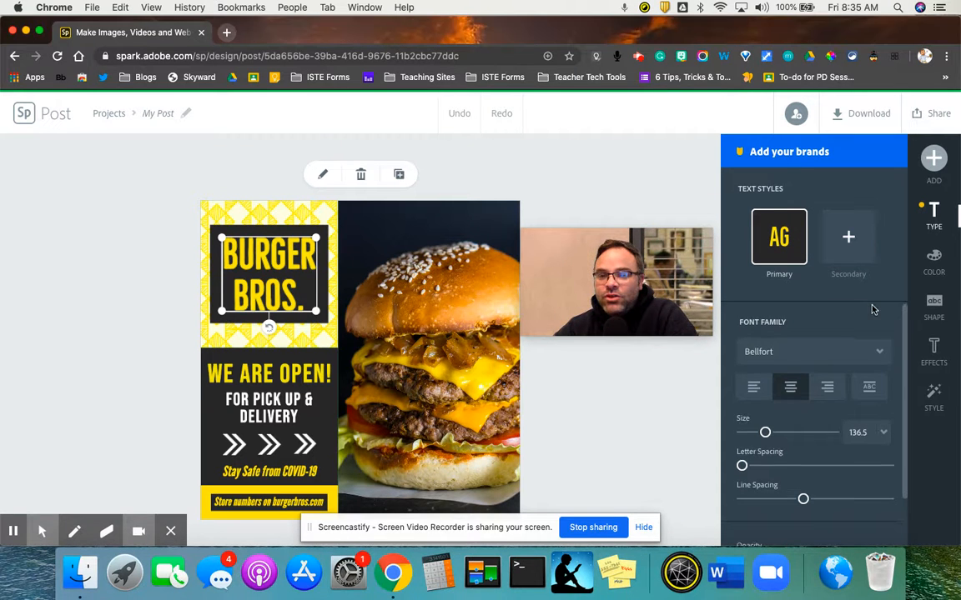
pyautogui.scroll(-2, 873, 309)
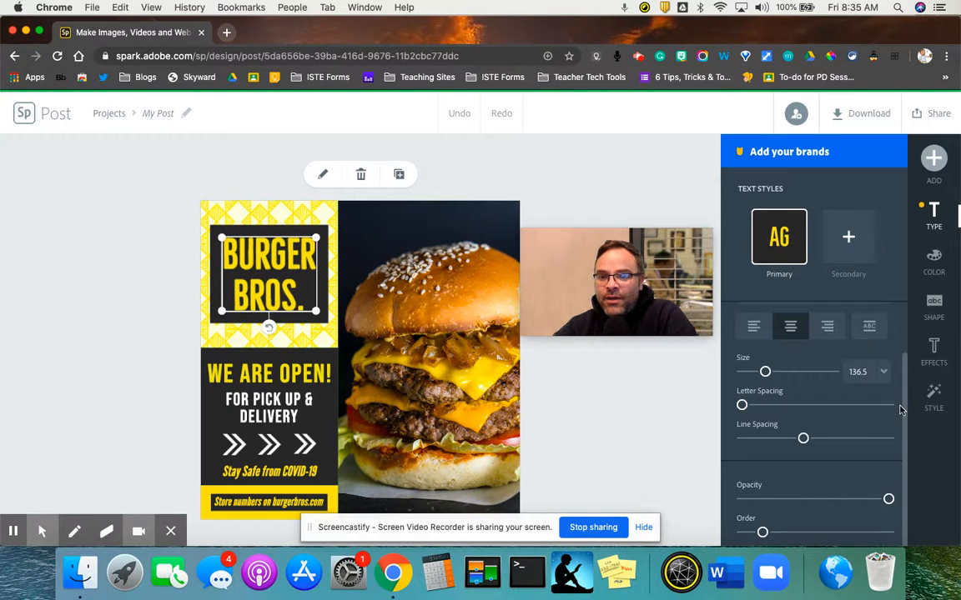
pyautogui.moveTo(900, 409); pyautogui.dragTo(907, 371)
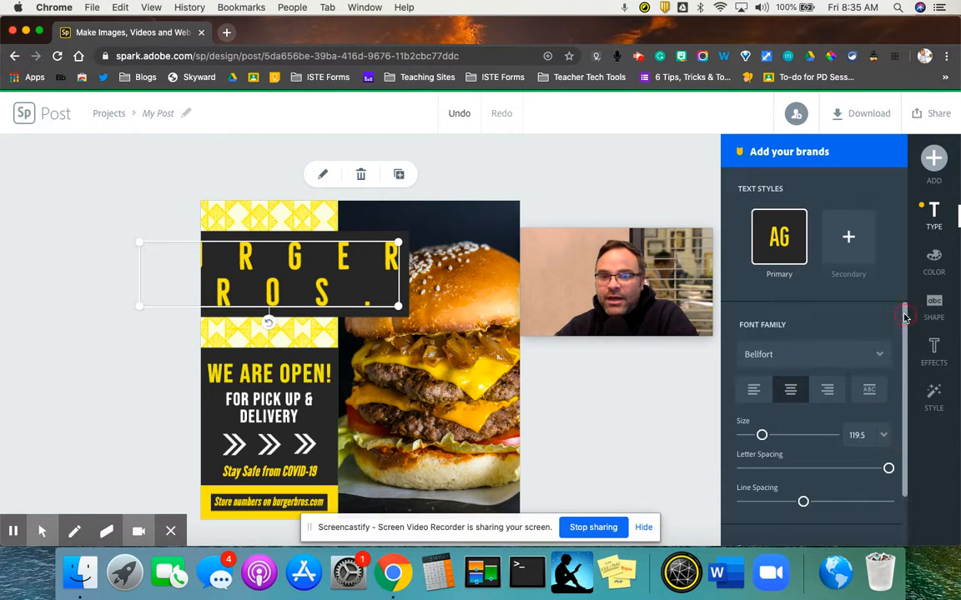
pyautogui.click(752, 392)
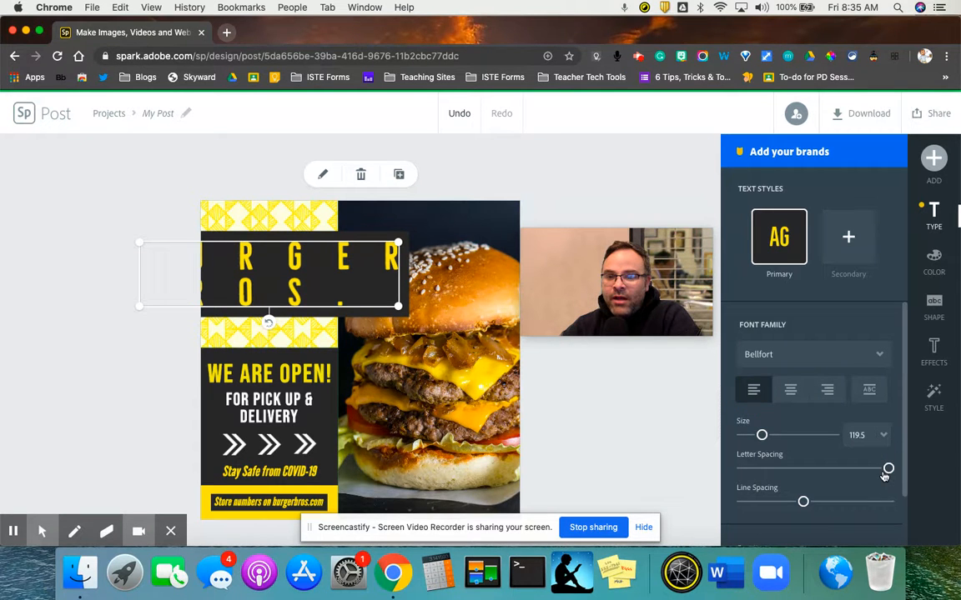
pyautogui.moveTo(886, 472); pyautogui.dragTo(763, 468)
pyautogui.click(266, 236)
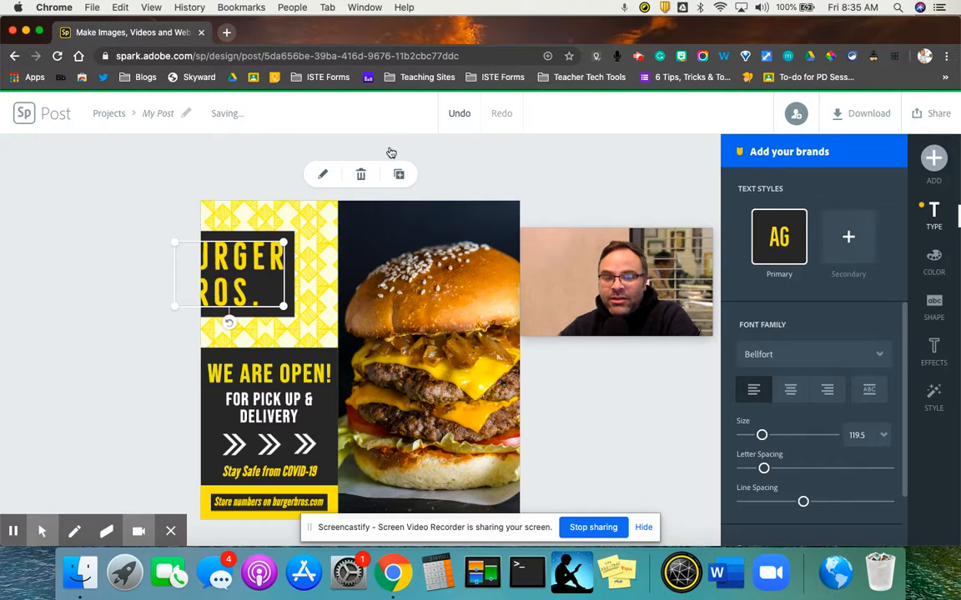
# Undo all the letter spacing and alignment changes on the Burger Bros. title
pyautogui.click(454, 118)
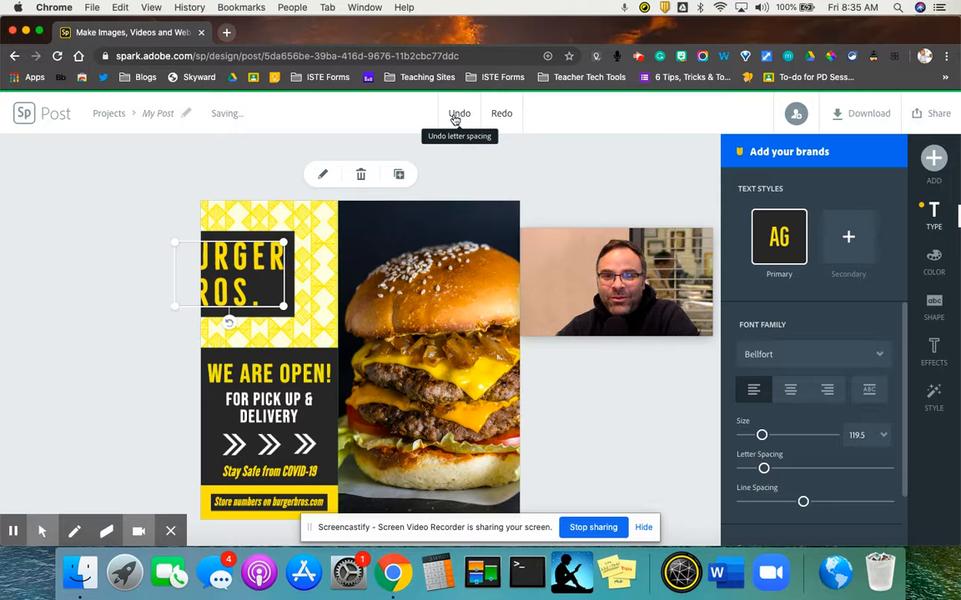
pyautogui.click(464, 115)
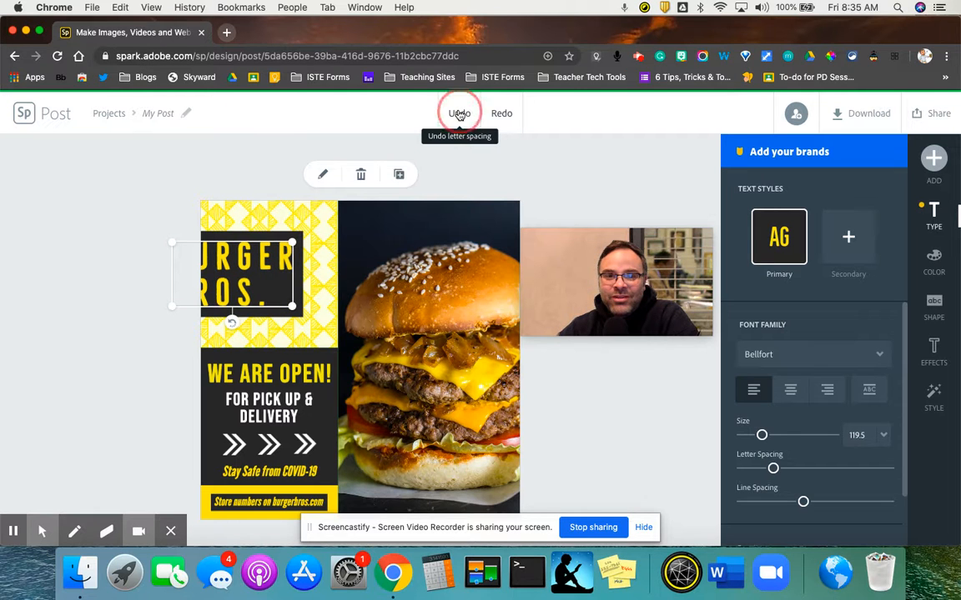
pyautogui.click(459, 115)
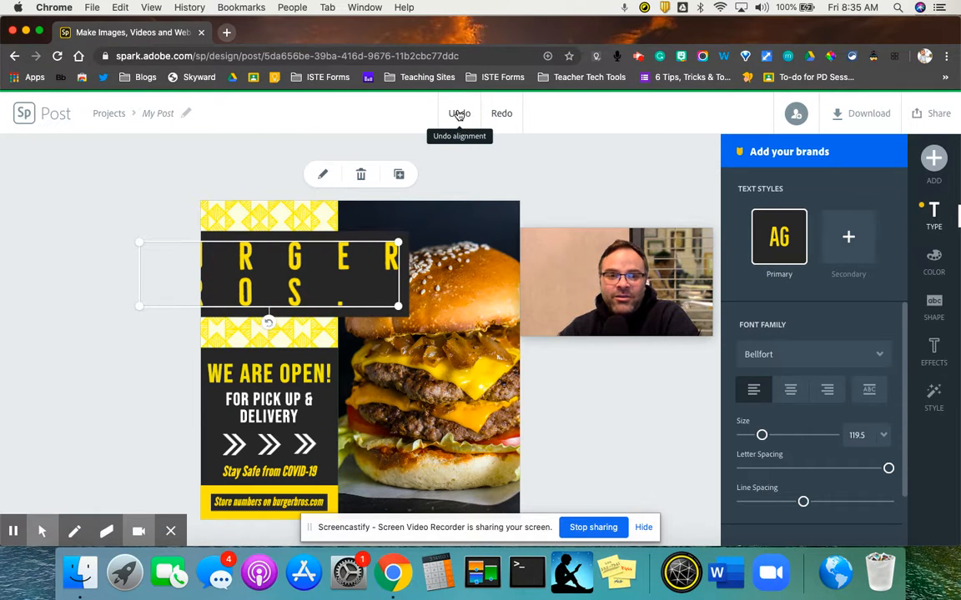
pyautogui.click(459, 119)
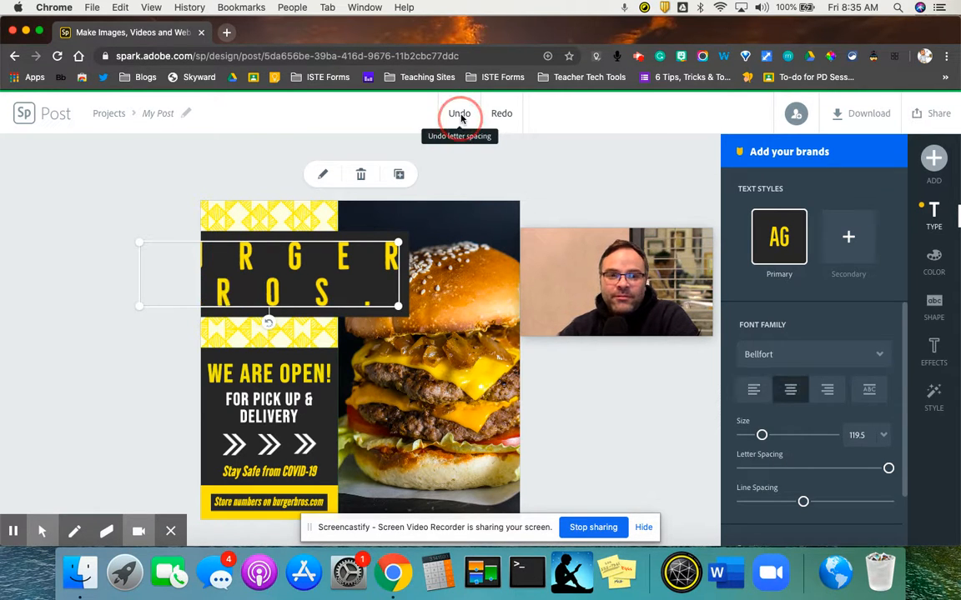
pyautogui.click(461, 117)
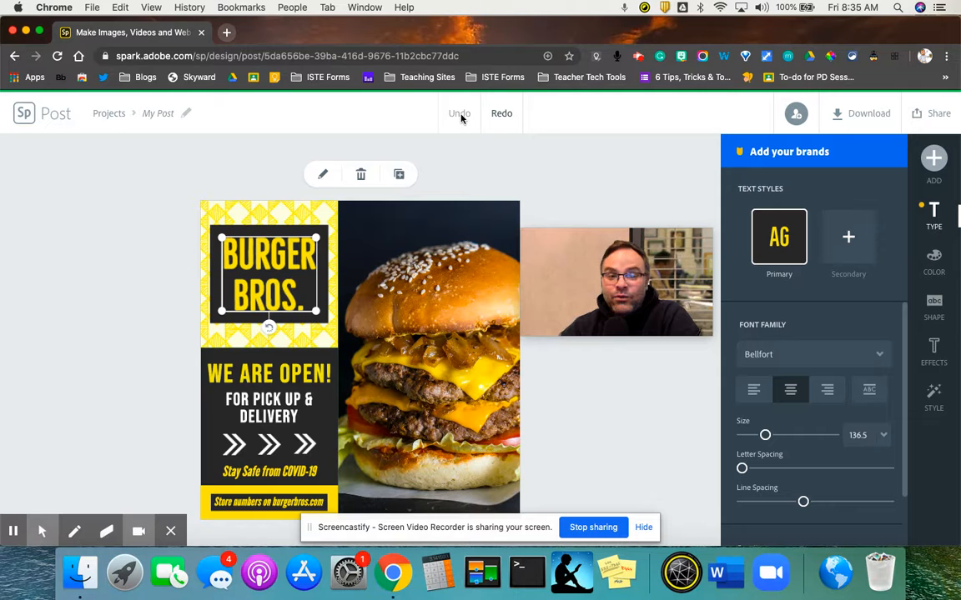
# Browse the fonts available for the Burger Bros. title and set its text size to 139
pyautogui.click(873, 357)
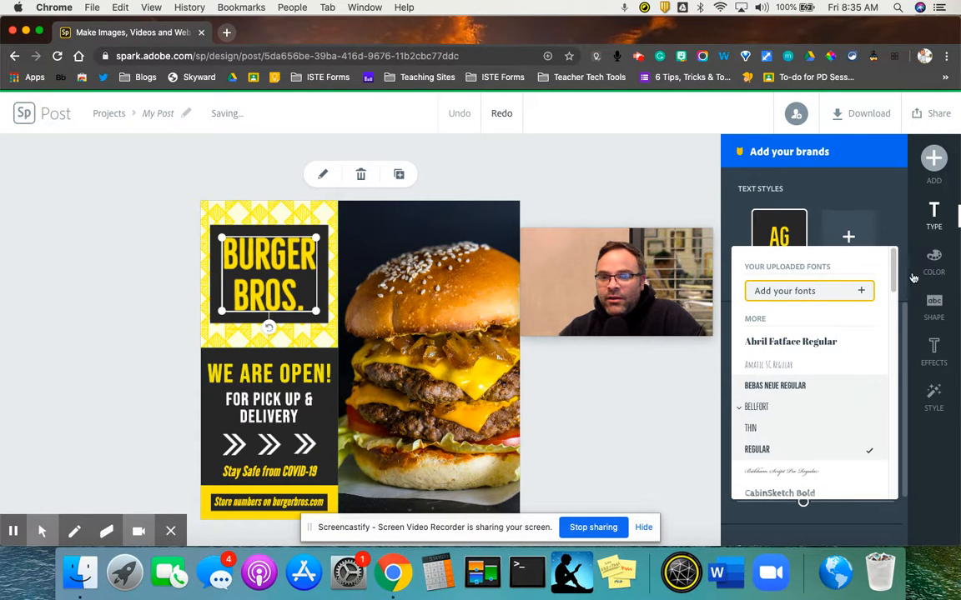
pyautogui.scroll(-3, 874, 288)
pyautogui.scroll(-5, 873, 331)
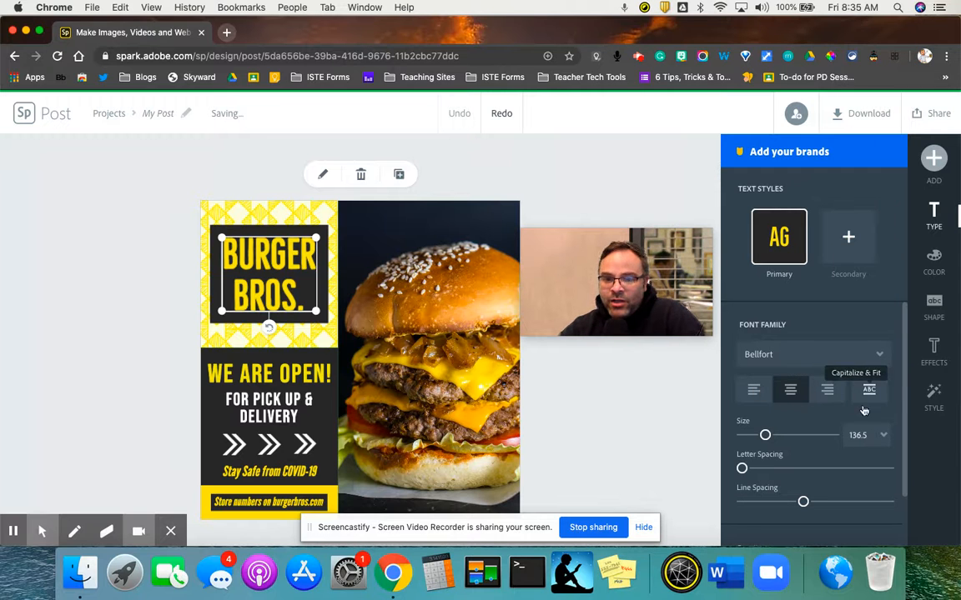
pyautogui.moveTo(766, 437)
pyautogui.mouseDown()
pyautogui.moveTo(784, 446)
pyautogui.moveTo(769, 440)
pyautogui.moveTo(758, 456)
pyautogui.mouseUp()
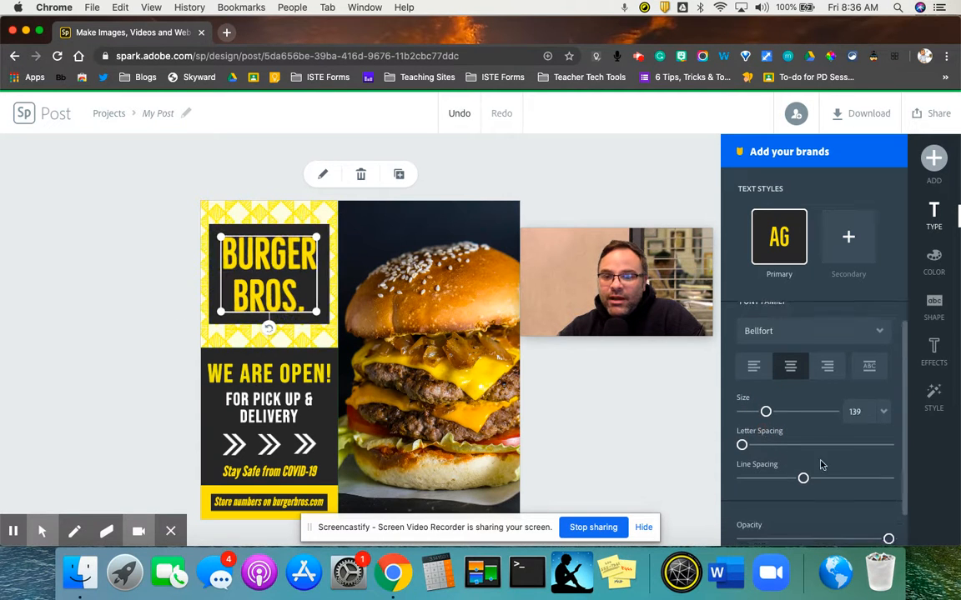
pyautogui.scroll(-2, 833, 431)
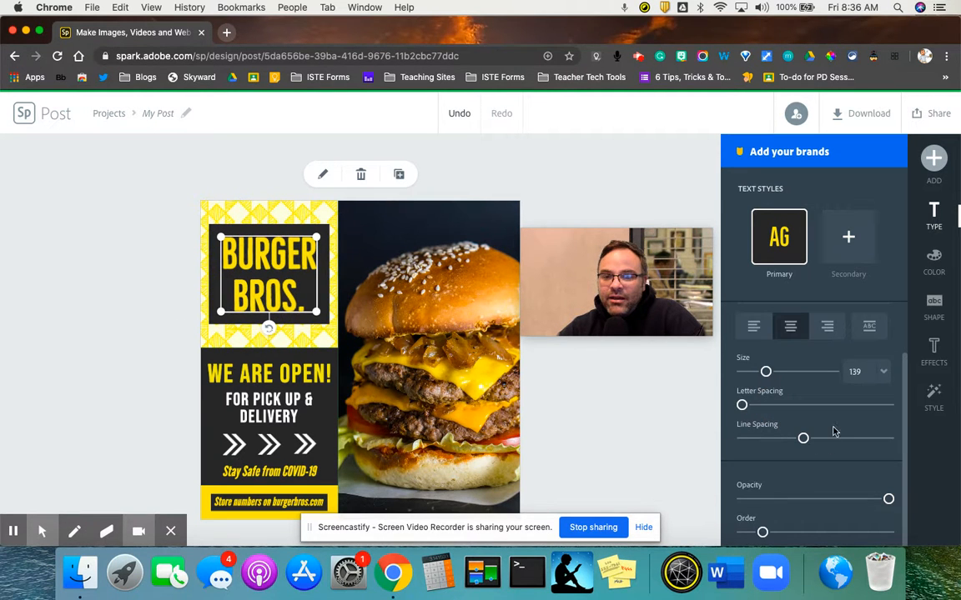
# Try red-on-black colours on the Burger Bros. title, change them to white on black, and browse the remaining colour pairs
pyautogui.click(940, 257)
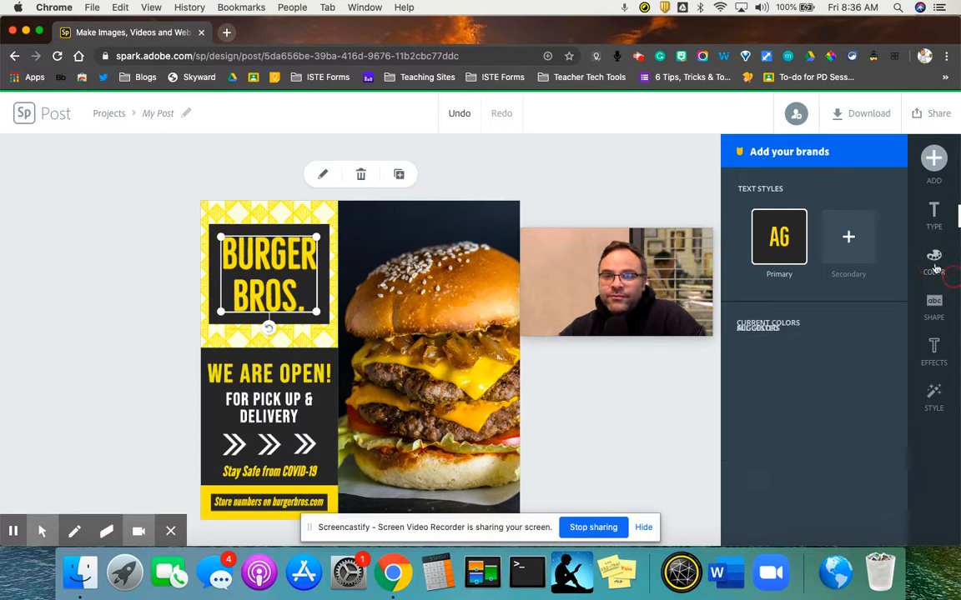
pyautogui.click(778, 303)
pyautogui.moveTo(744, 360)
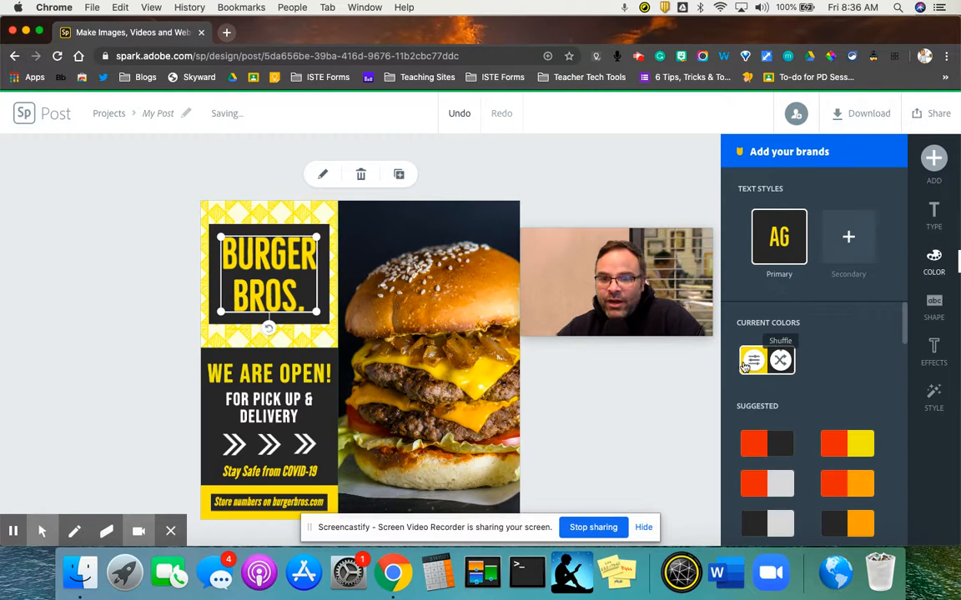
pyautogui.click(771, 447)
pyautogui.scroll(-5, 792, 426)
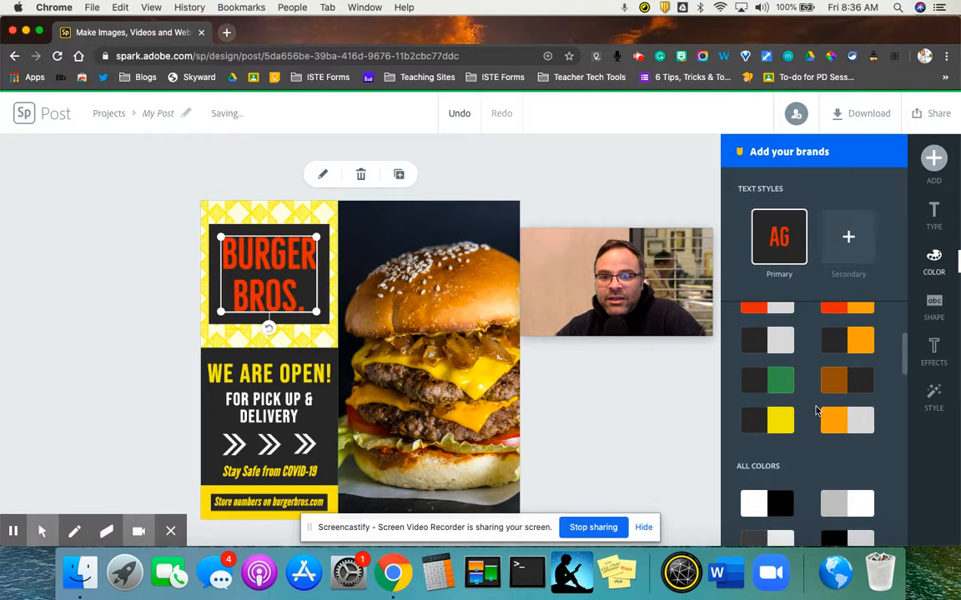
pyautogui.scroll(-2, 815, 411)
pyautogui.click(779, 404)
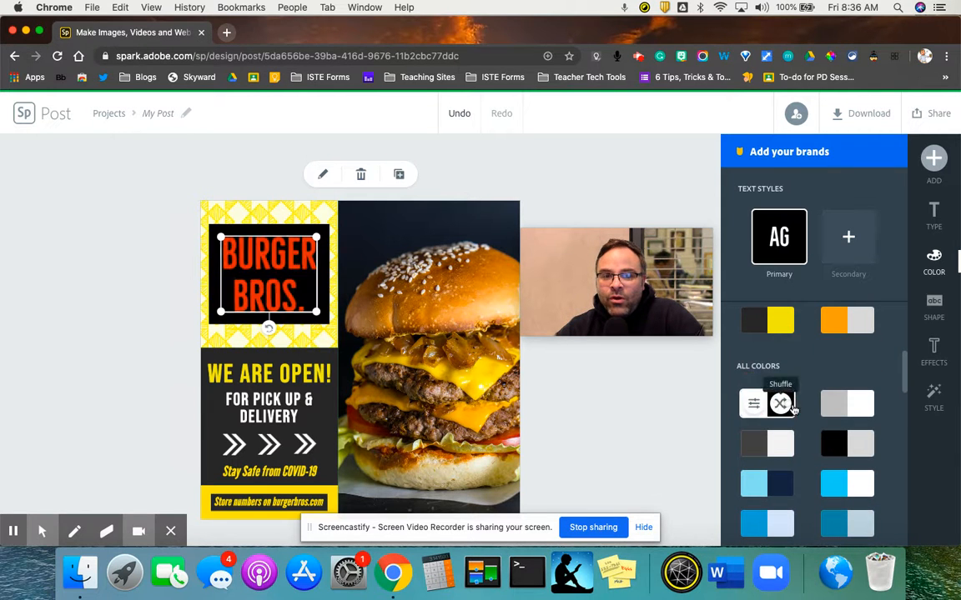
pyautogui.scroll(-15, 801, 400)
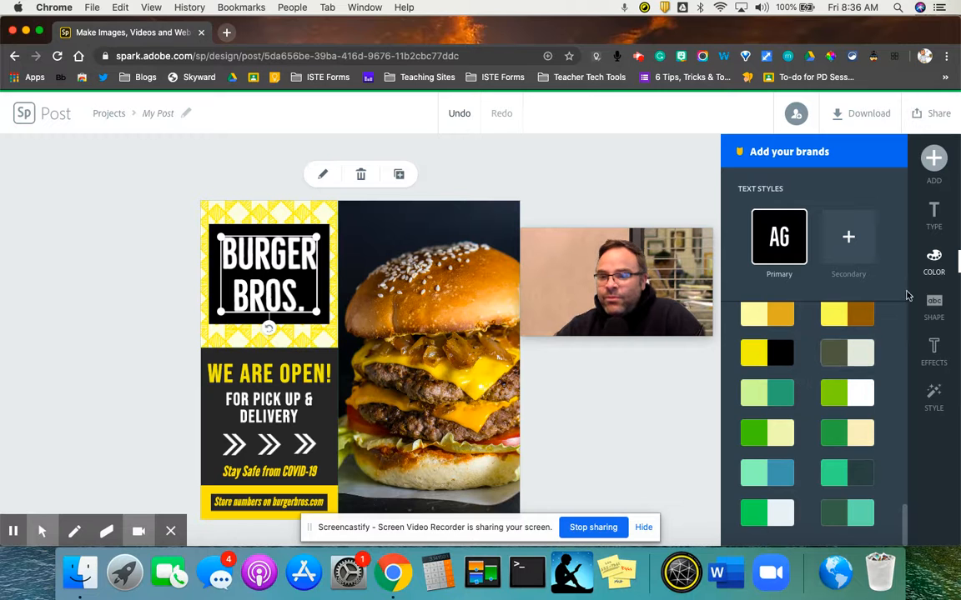
# View the shape options for the Burger Bros. title and apply the Shadow text effect
pyautogui.click(934, 306)
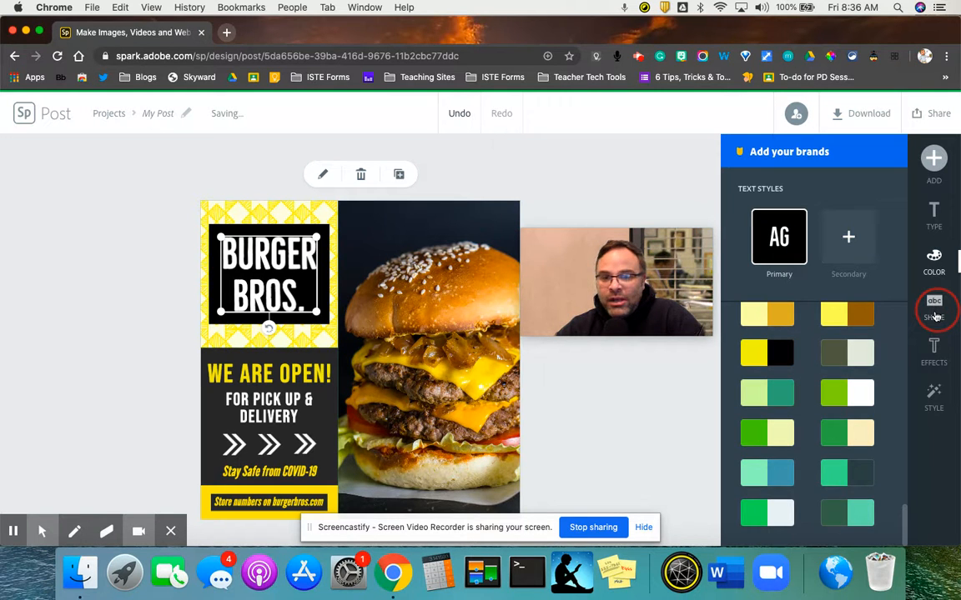
pyautogui.click(931, 351)
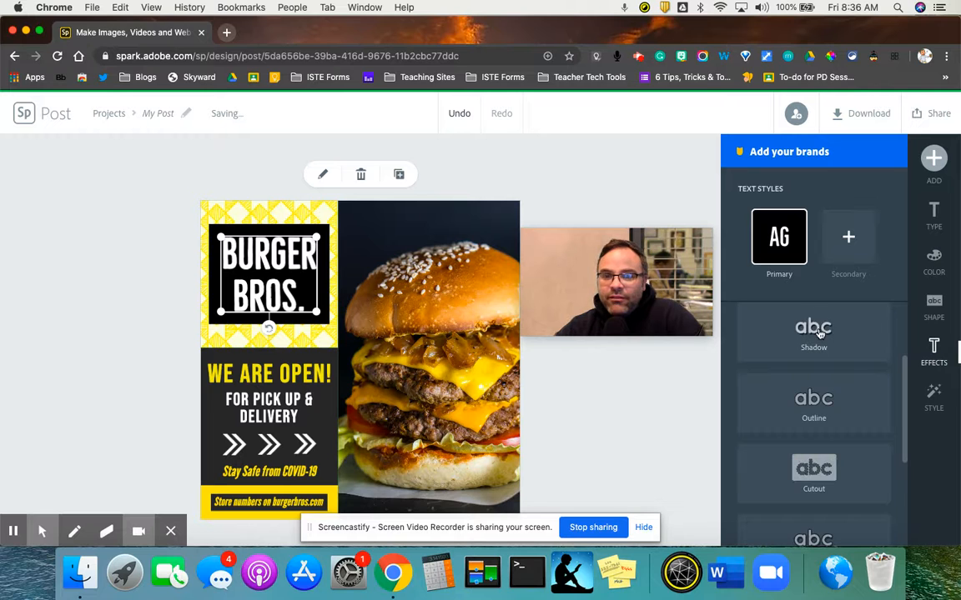
pyautogui.click(818, 331)
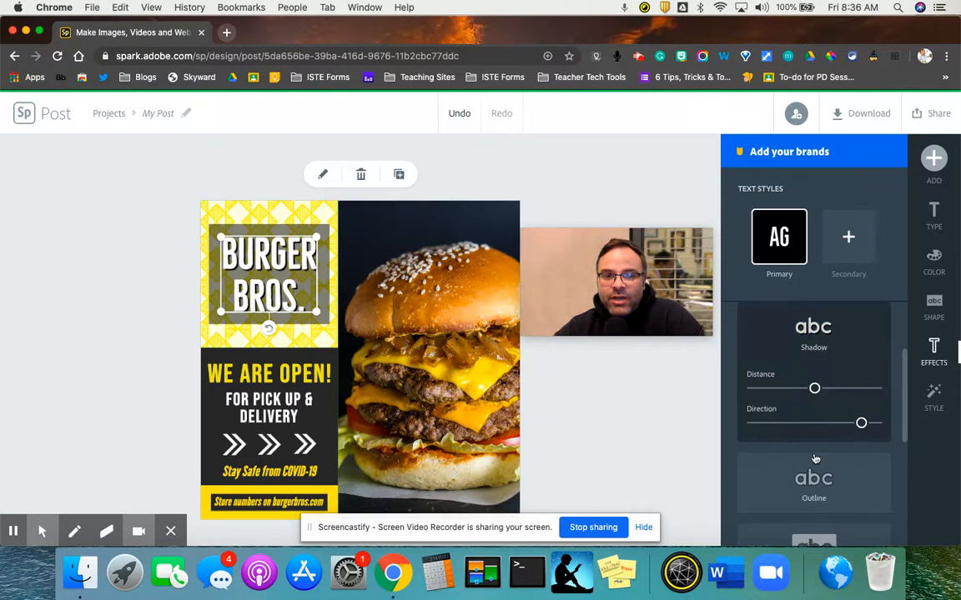
# Restyle the Burger Bros. title with a suggestion from the style wheel, choosing red script lettering with a yellow outline
pyautogui.click(931, 393)
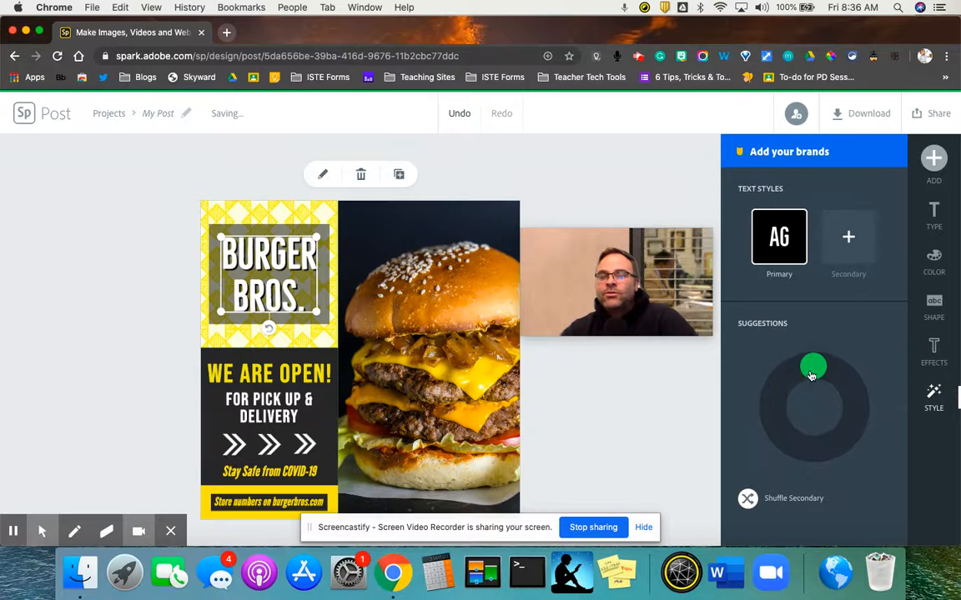
pyautogui.click(813, 373)
pyautogui.click(779, 364)
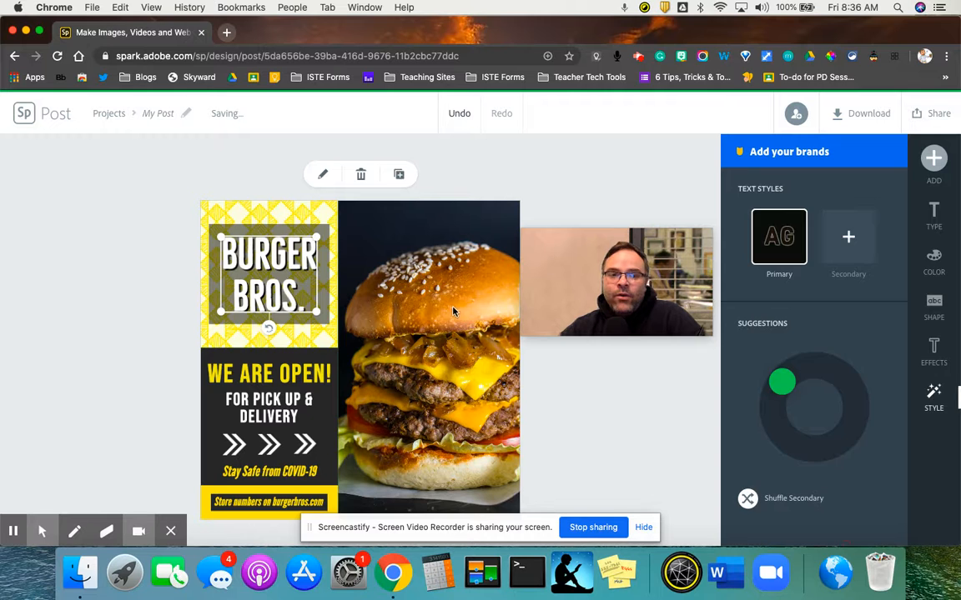
# Review the photo sources and replace the burger photo with a free Burger image showing a knife stuck in the bun
pyautogui.click(409, 275)
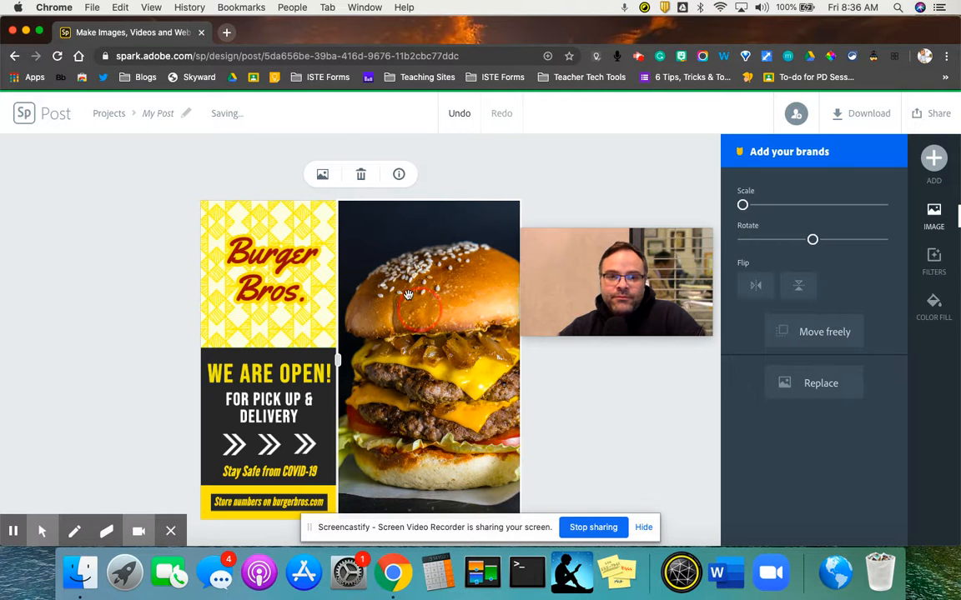
pyautogui.click(322, 174)
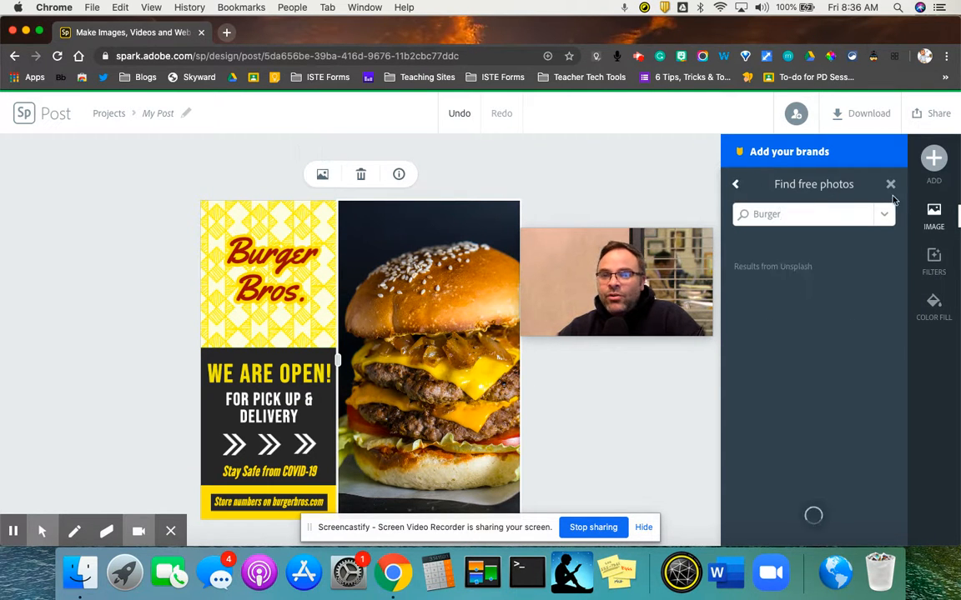
pyautogui.click(736, 185)
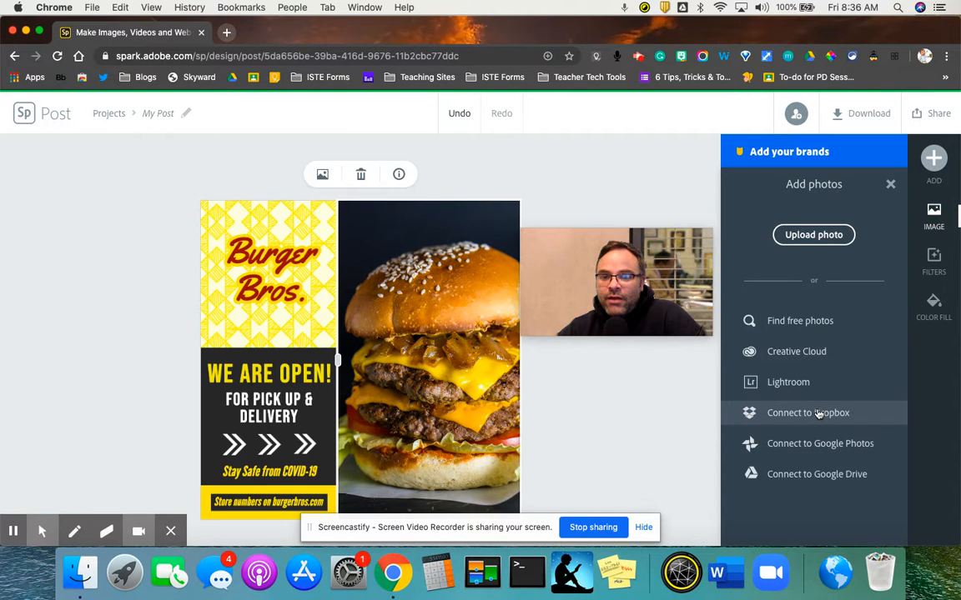
pyautogui.click(798, 323)
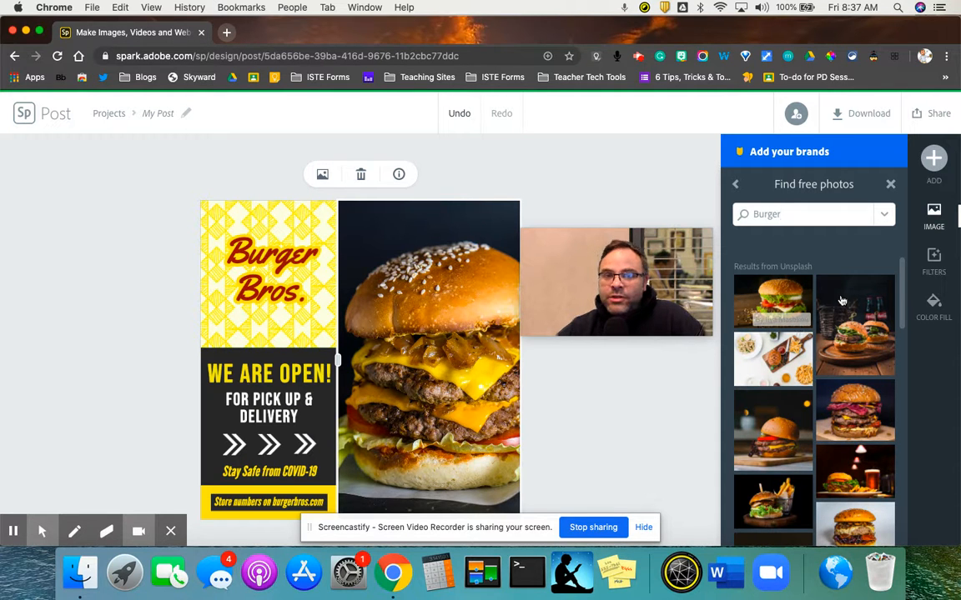
pyautogui.scroll(-5, 900, 317)
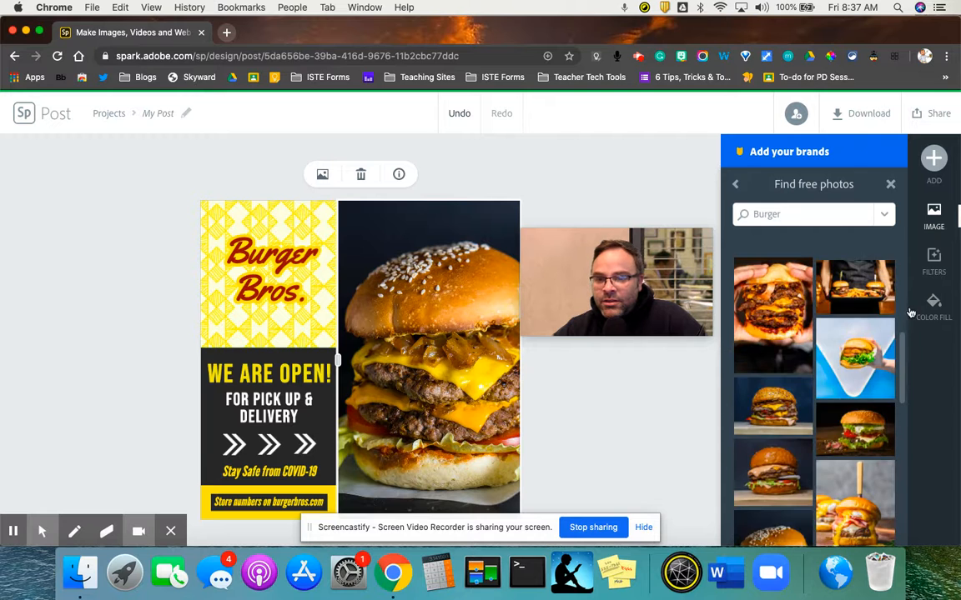
pyautogui.click(860, 493)
# Return to the image settings and shift the new burger photo slightly leftward within its frame
pyautogui.click(735, 184)
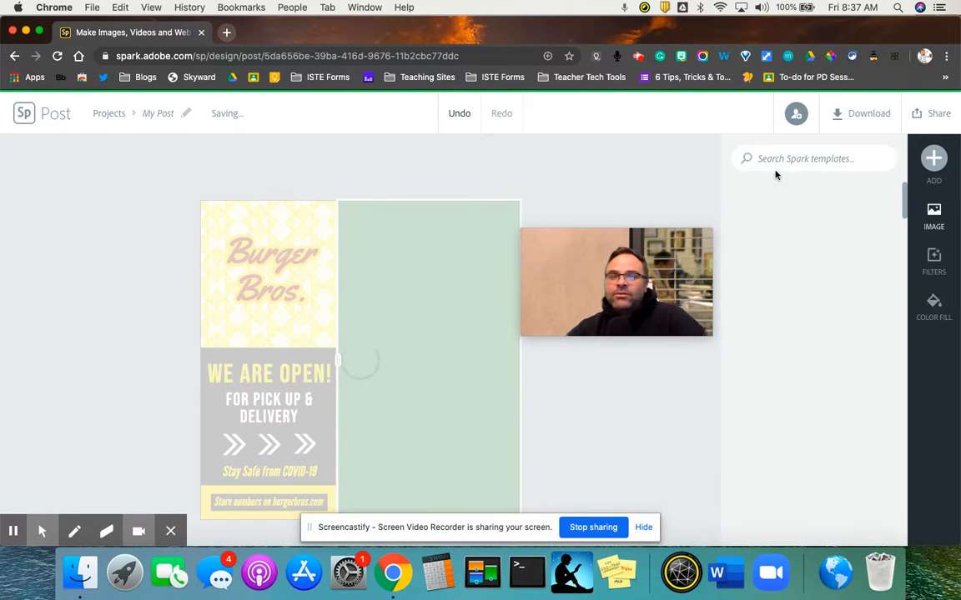
pyautogui.click(937, 216)
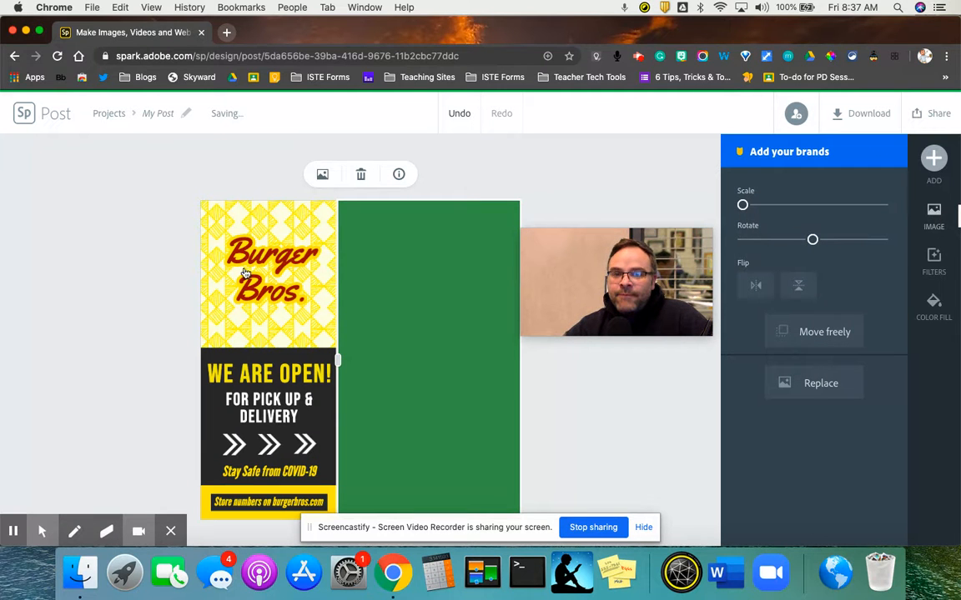
pyautogui.click(446, 259)
pyautogui.click(452, 344)
pyautogui.moveTo(441, 345); pyautogui.dragTo(403, 345)
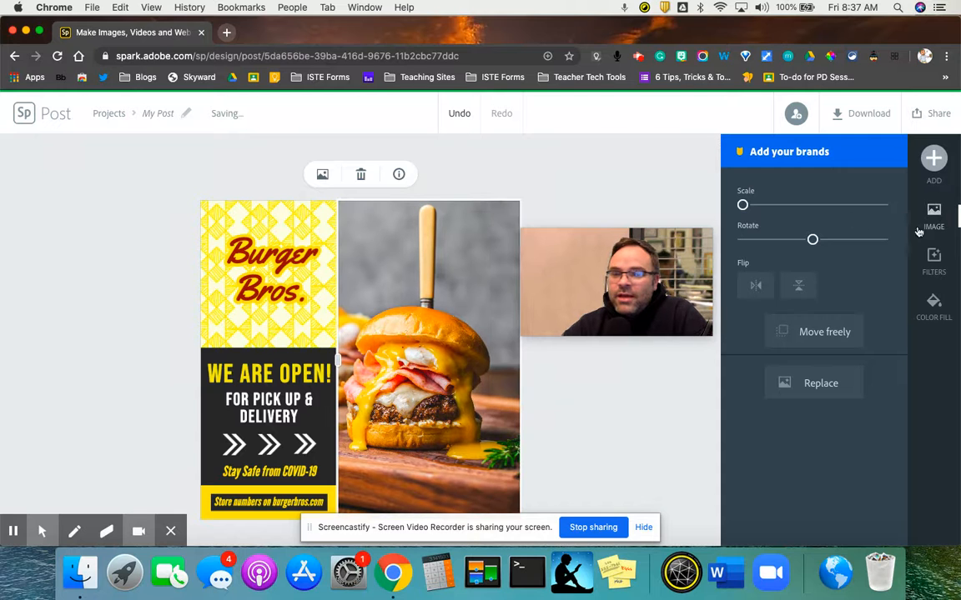
# Try the Grayscale filter on the burger photo and apply the Contrast filter instead
pyautogui.click(932, 260)
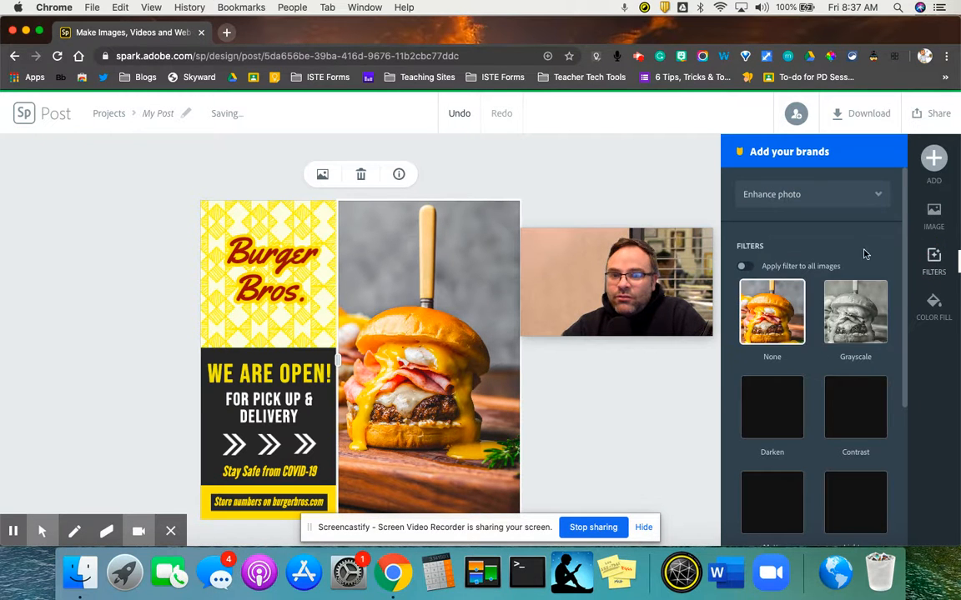
pyautogui.click(853, 315)
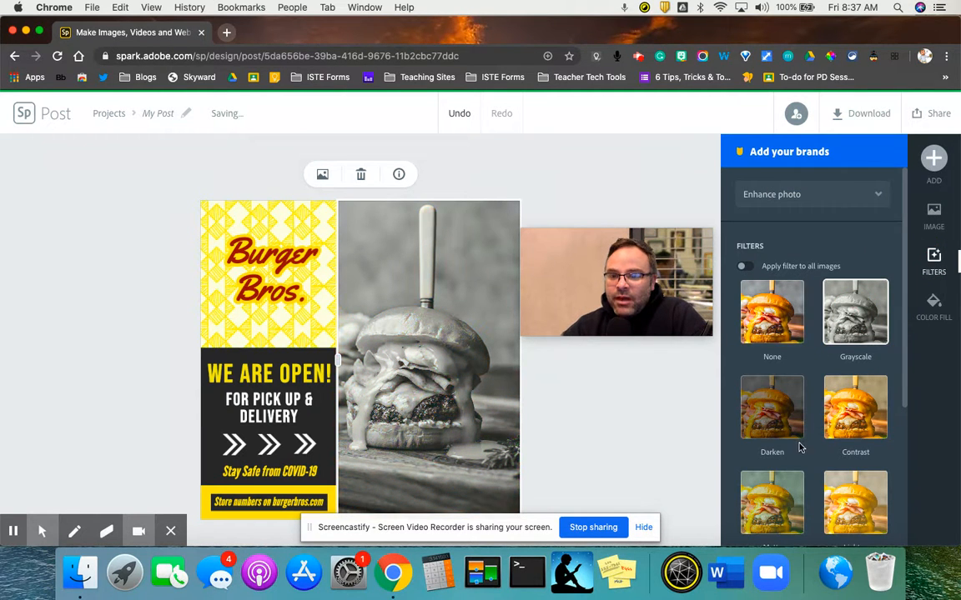
pyautogui.click(855, 438)
pyautogui.scroll(-2, 838, 505)
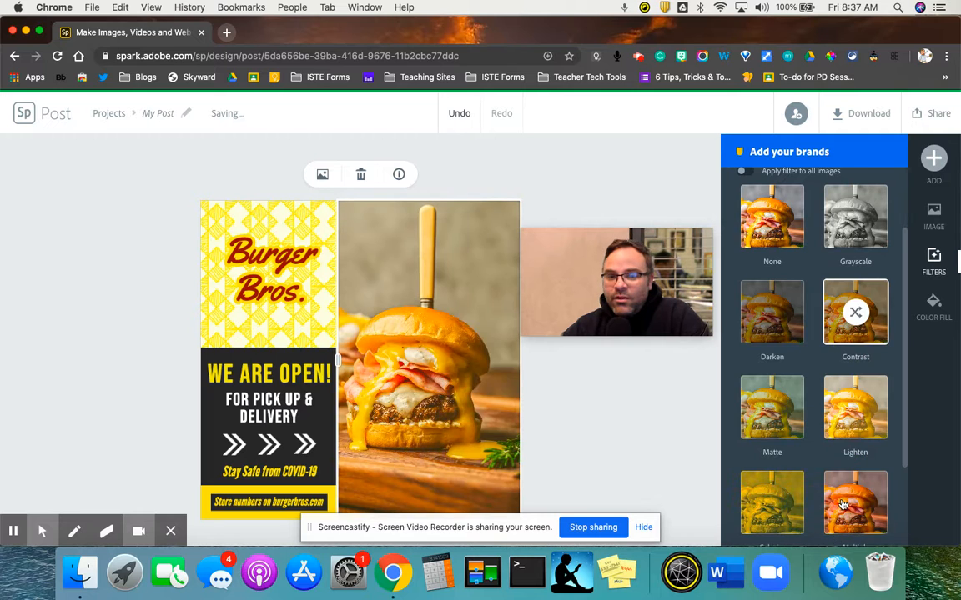
# Blur the burger photo strongly with the Blur effect
pyautogui.scroll(-3, 838, 505)
pyautogui.click(833, 511)
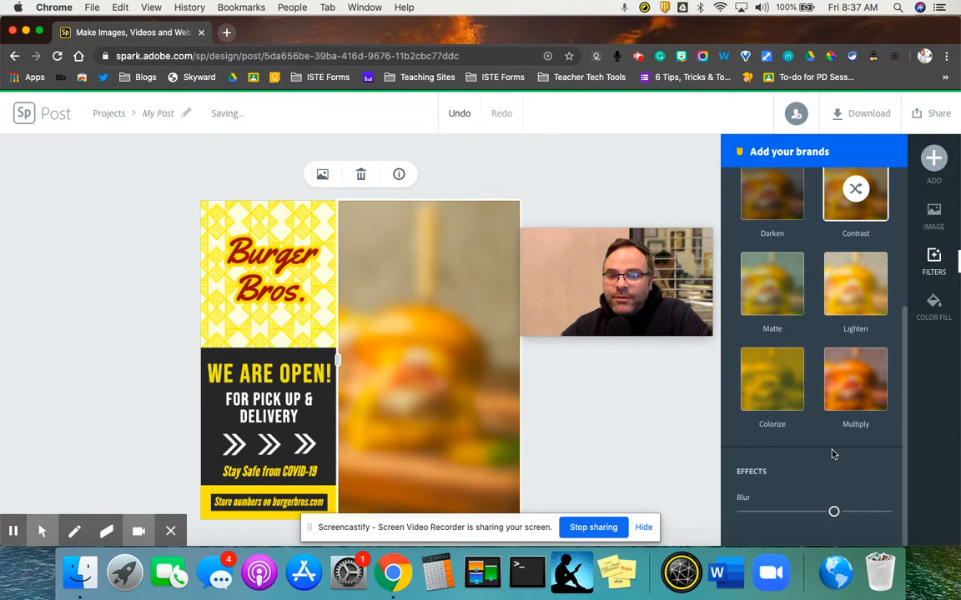
pyautogui.scroll(5, 783, 196)
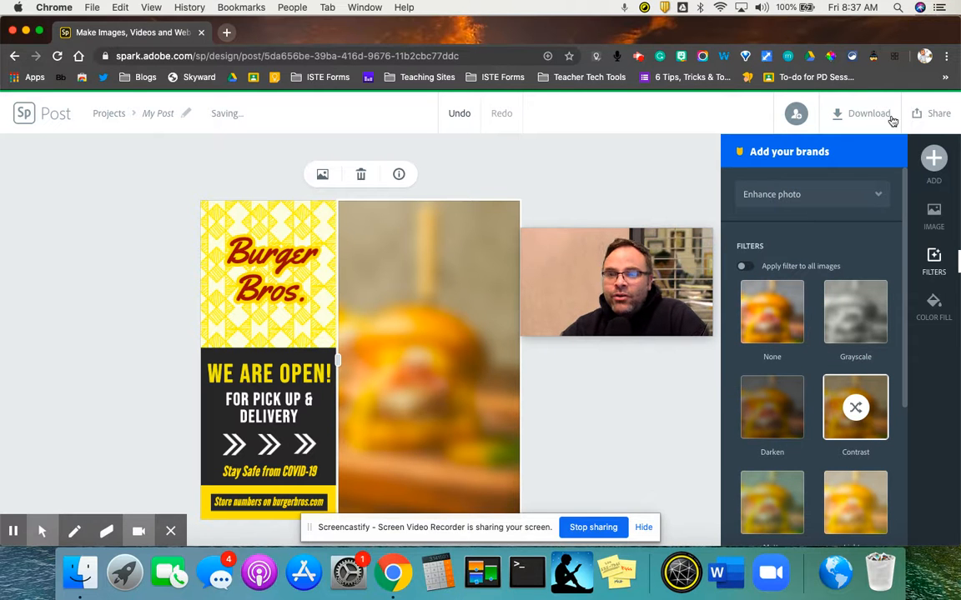
# Examine the post's publishing destinations, close the share dialog and show the available download formats
pyautogui.click(924, 115)
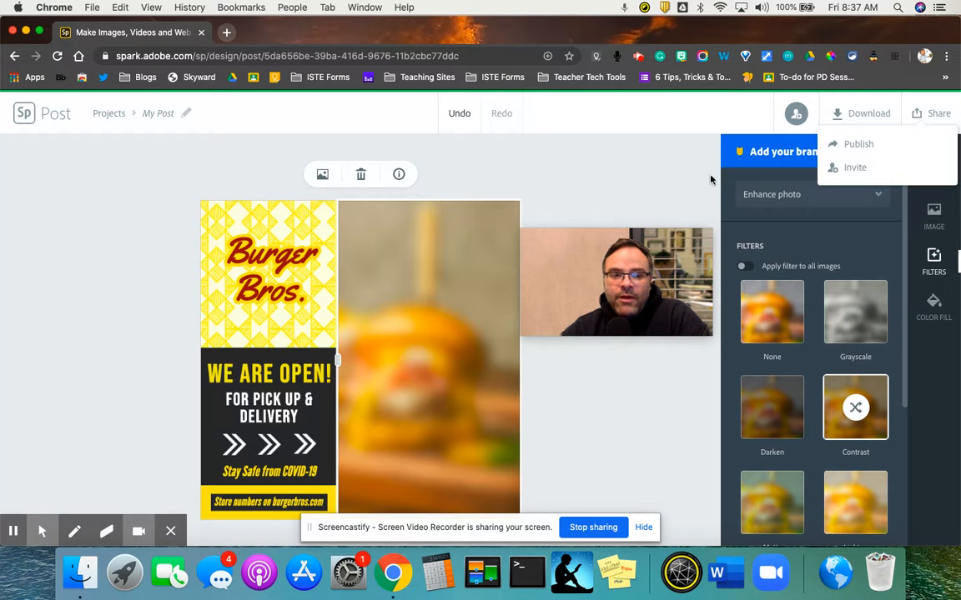
pyautogui.click(862, 147)
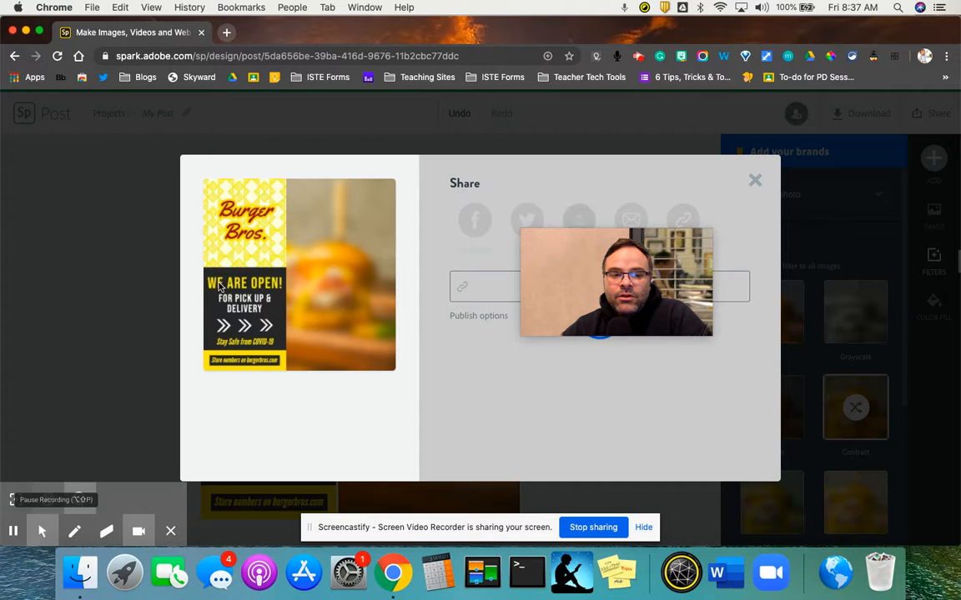
pyautogui.moveTo(622, 283); pyautogui.dragTo(556, 384)
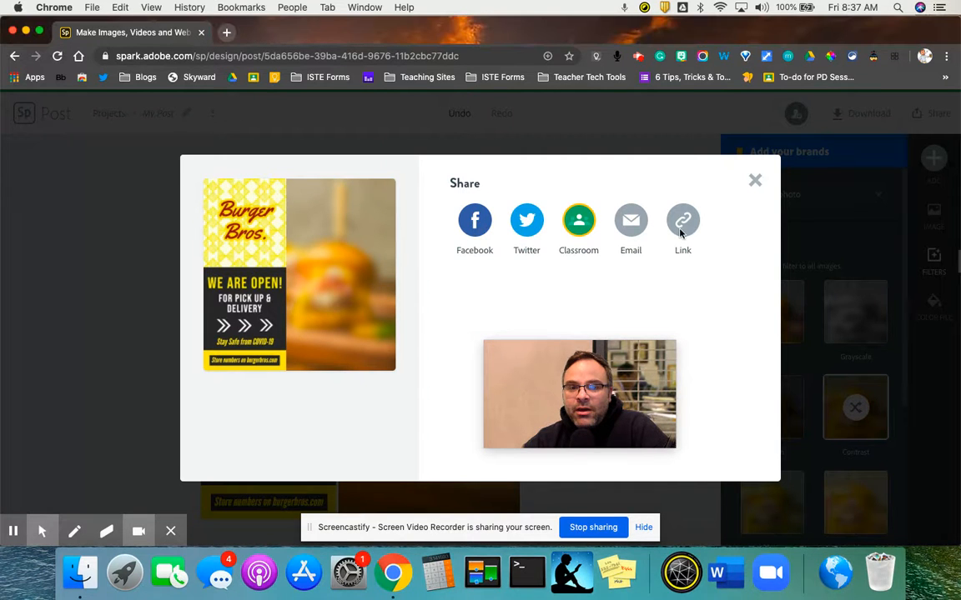
pyautogui.click(754, 180)
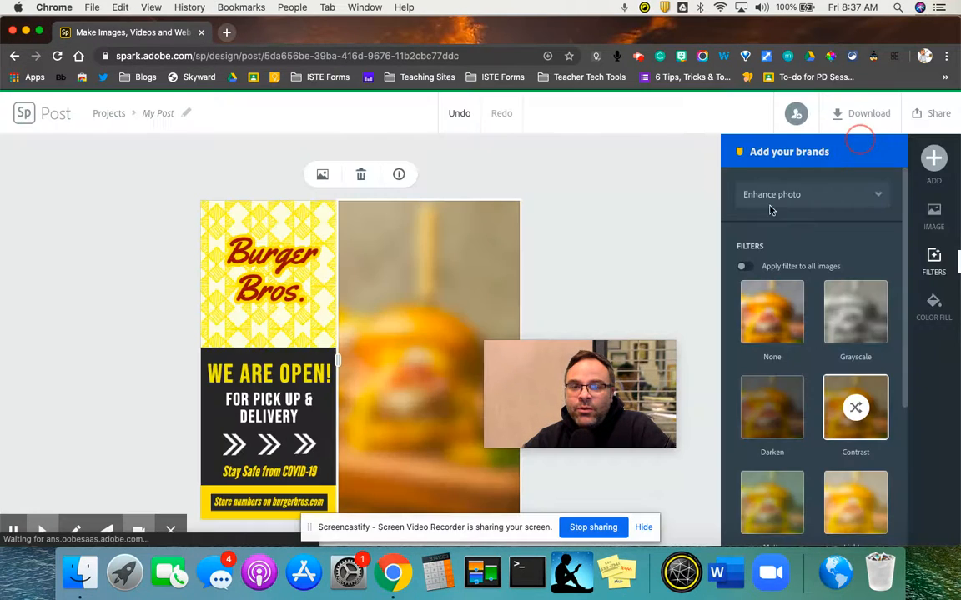
pyautogui.click(858, 113)
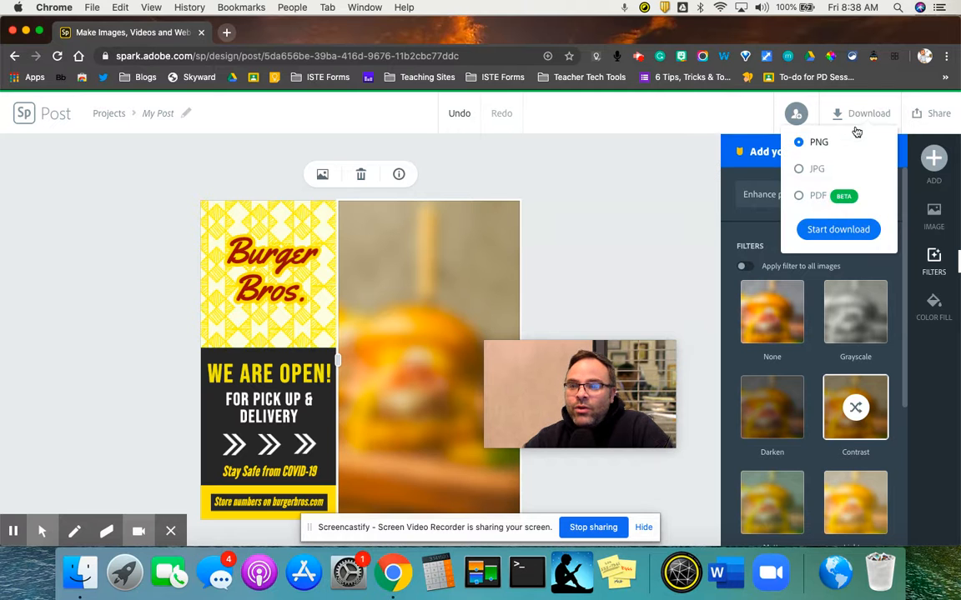